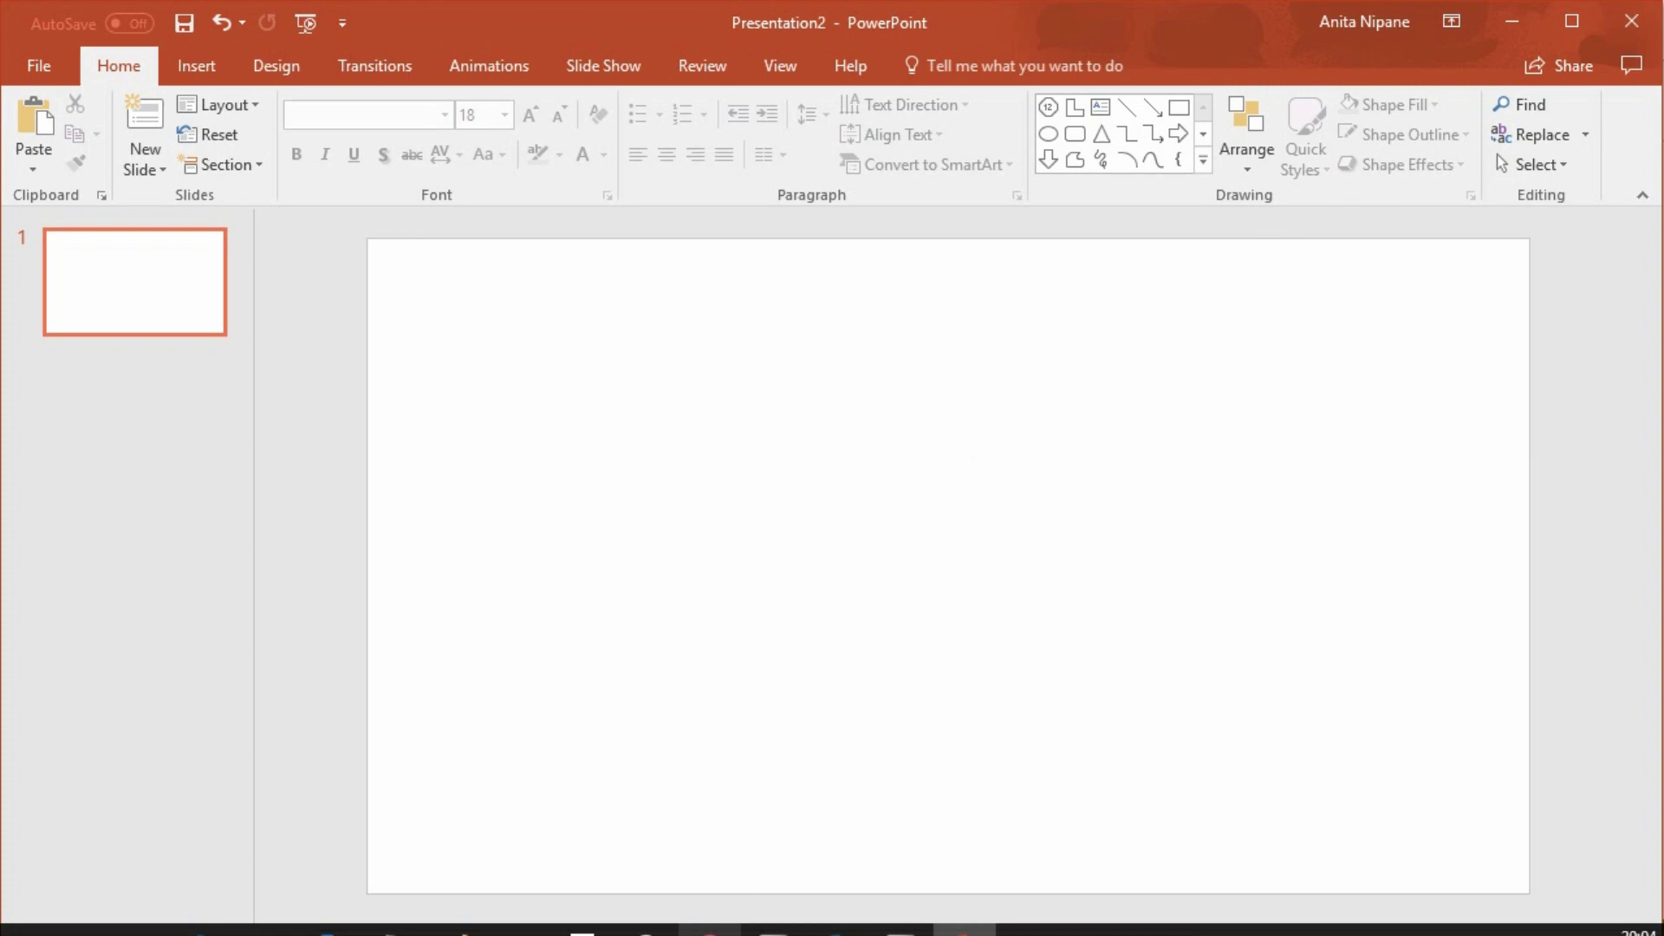
Open the minimalist Halloween stickers collection on the Freepik Halloween page.
{"action": "left_click", "coordinate": [715, 832]}
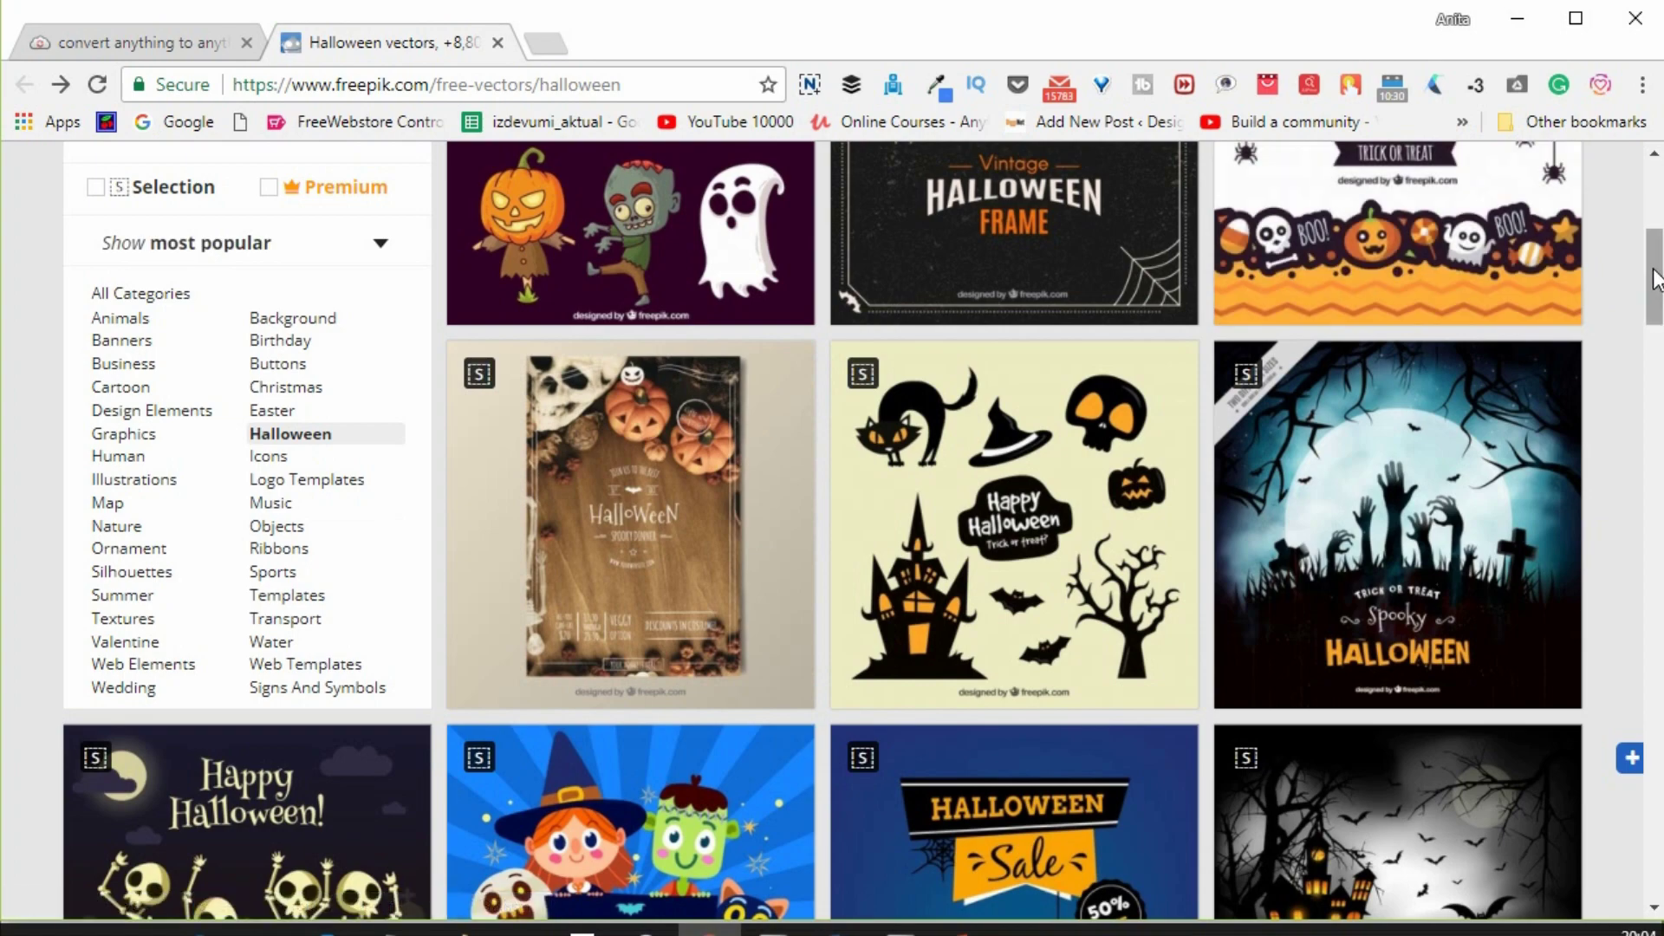
{"action": "mouse_move", "coordinate": [1655, 279]}
{"action": "left_mouse_down"}
{"action": "mouse_move", "coordinate": [1655, 569]}
{"action": "mouse_move", "coordinate": [1657, 275]}
{"action": "left_mouse_up"}
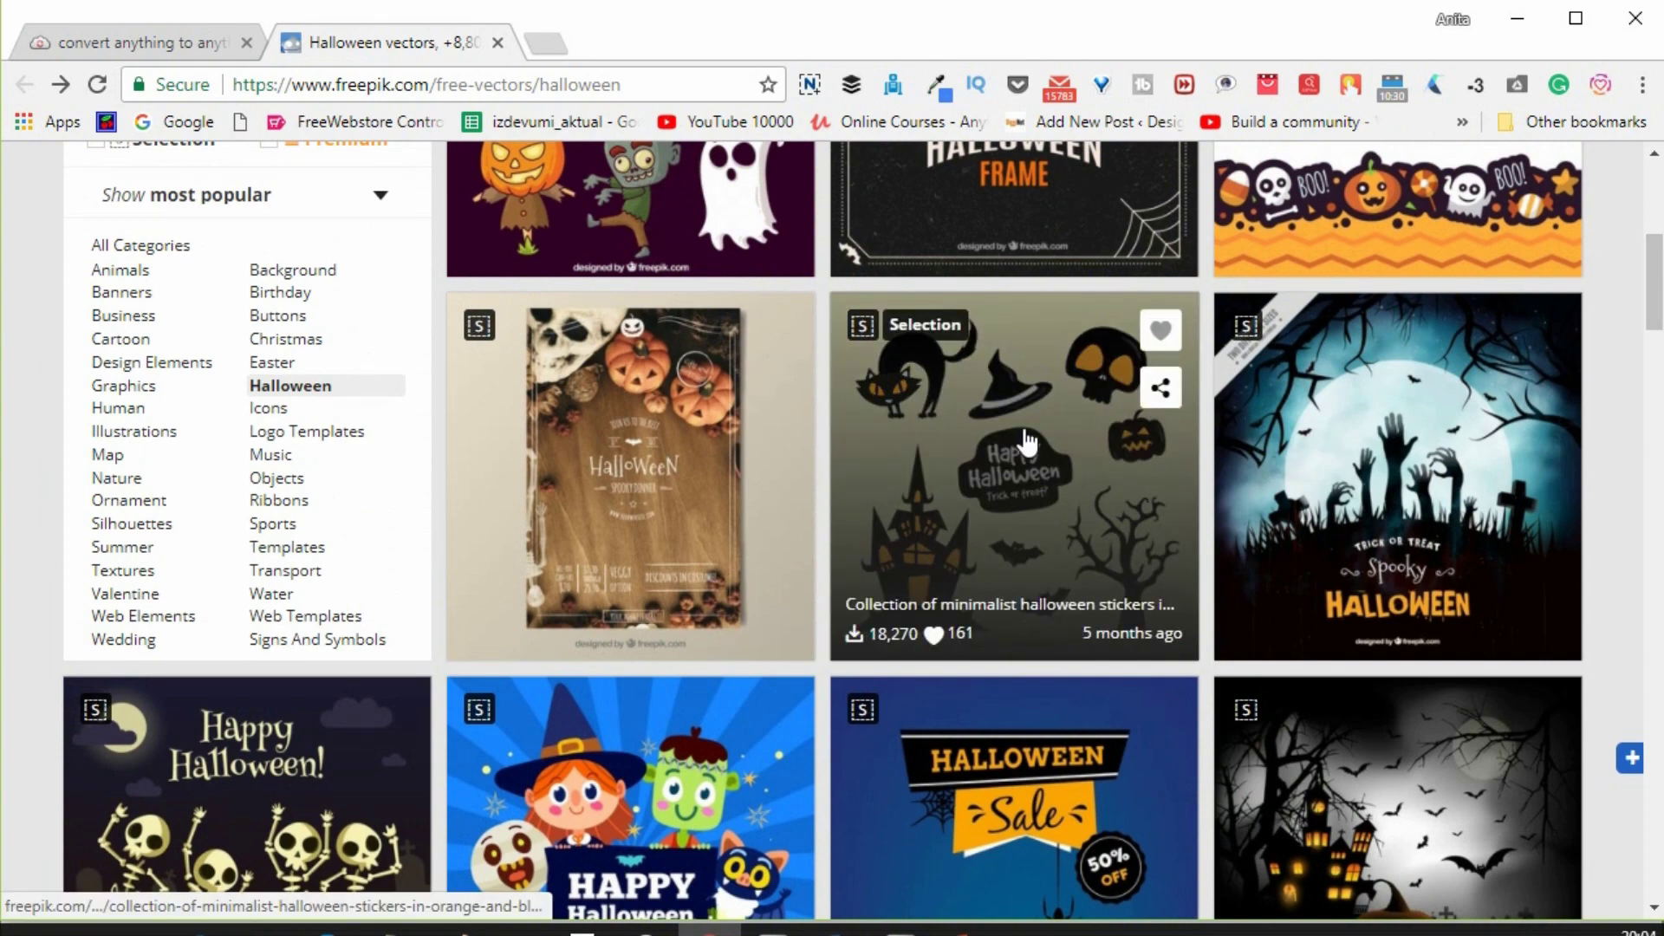
{"action": "left_click", "coordinate": [1026, 442]}
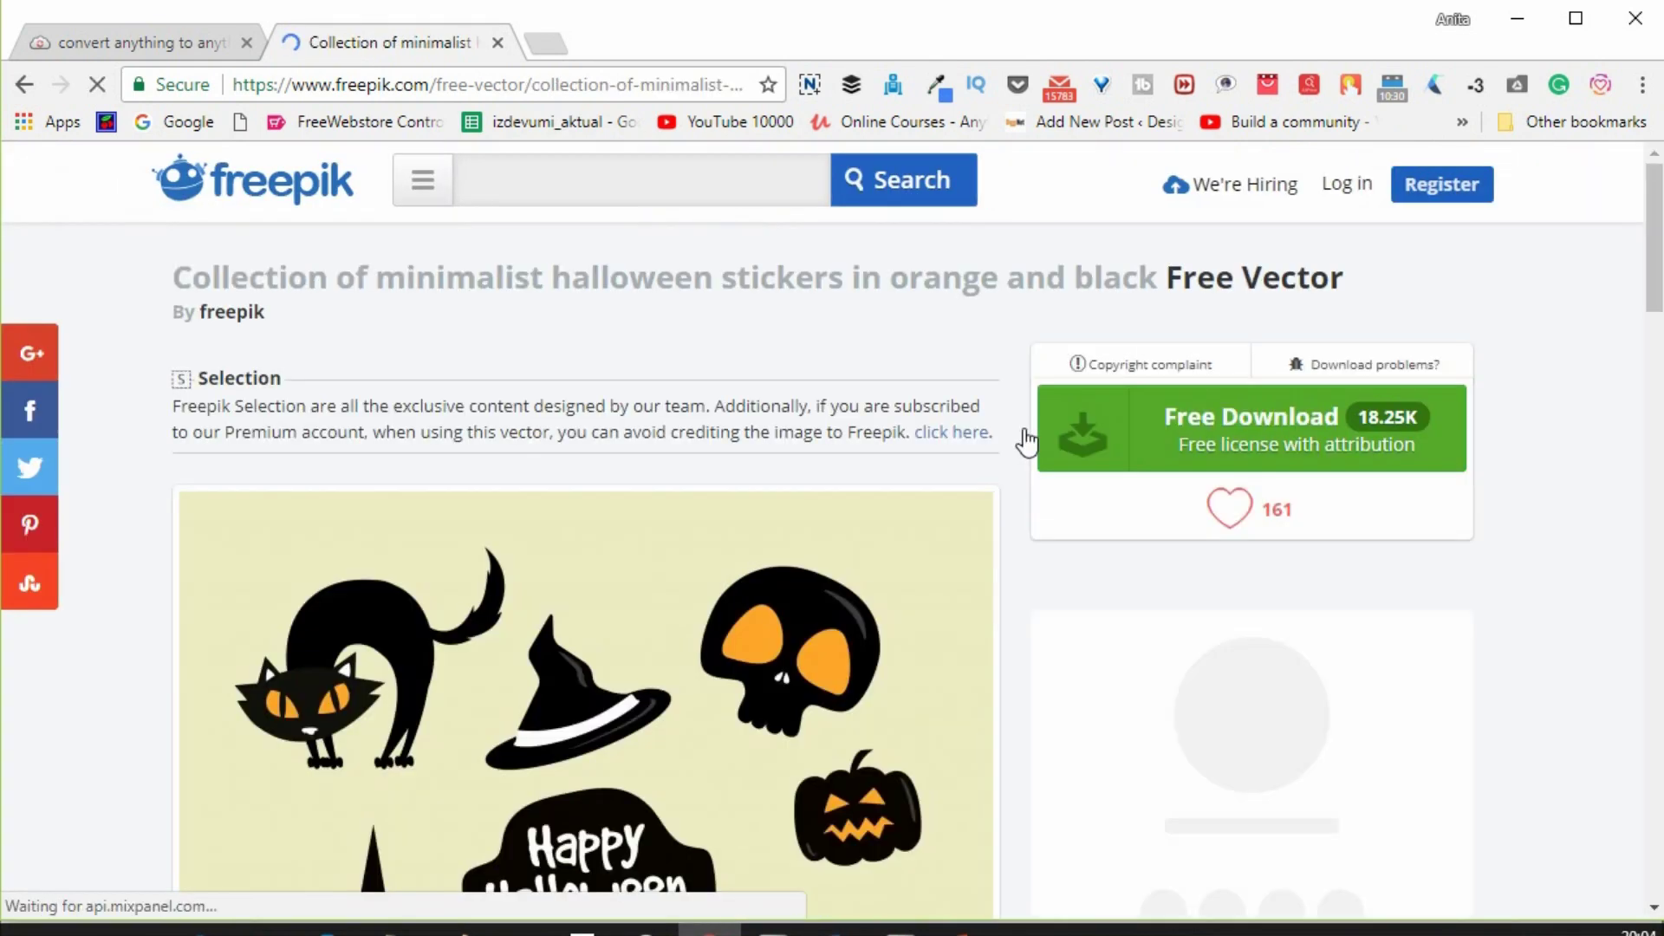
Start the stickers' free download with attribution, dismissing the Shutterstock promotion.
{"action": "scroll", "coordinate": [1300, 390], "scroll_direction": "down", "scroll_amount": 3}
{"action": "left_click", "coordinate": [1386, 221]}
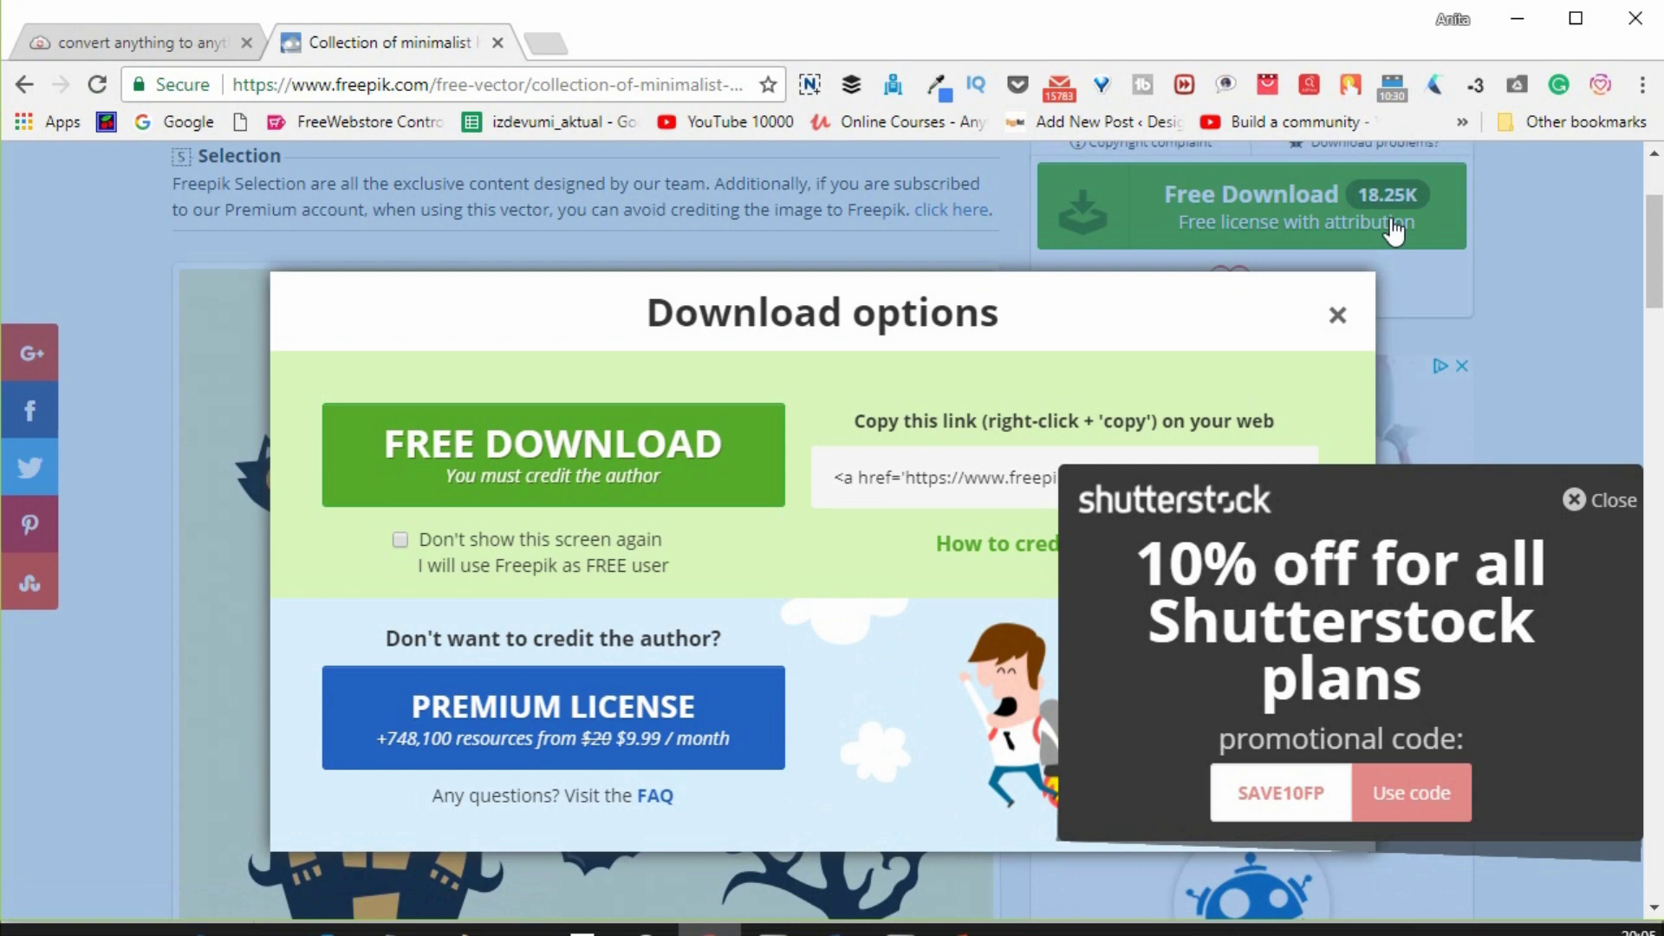
{"action": "left_click", "coordinate": [1573, 501]}
{"action": "left_click", "coordinate": [664, 430]}
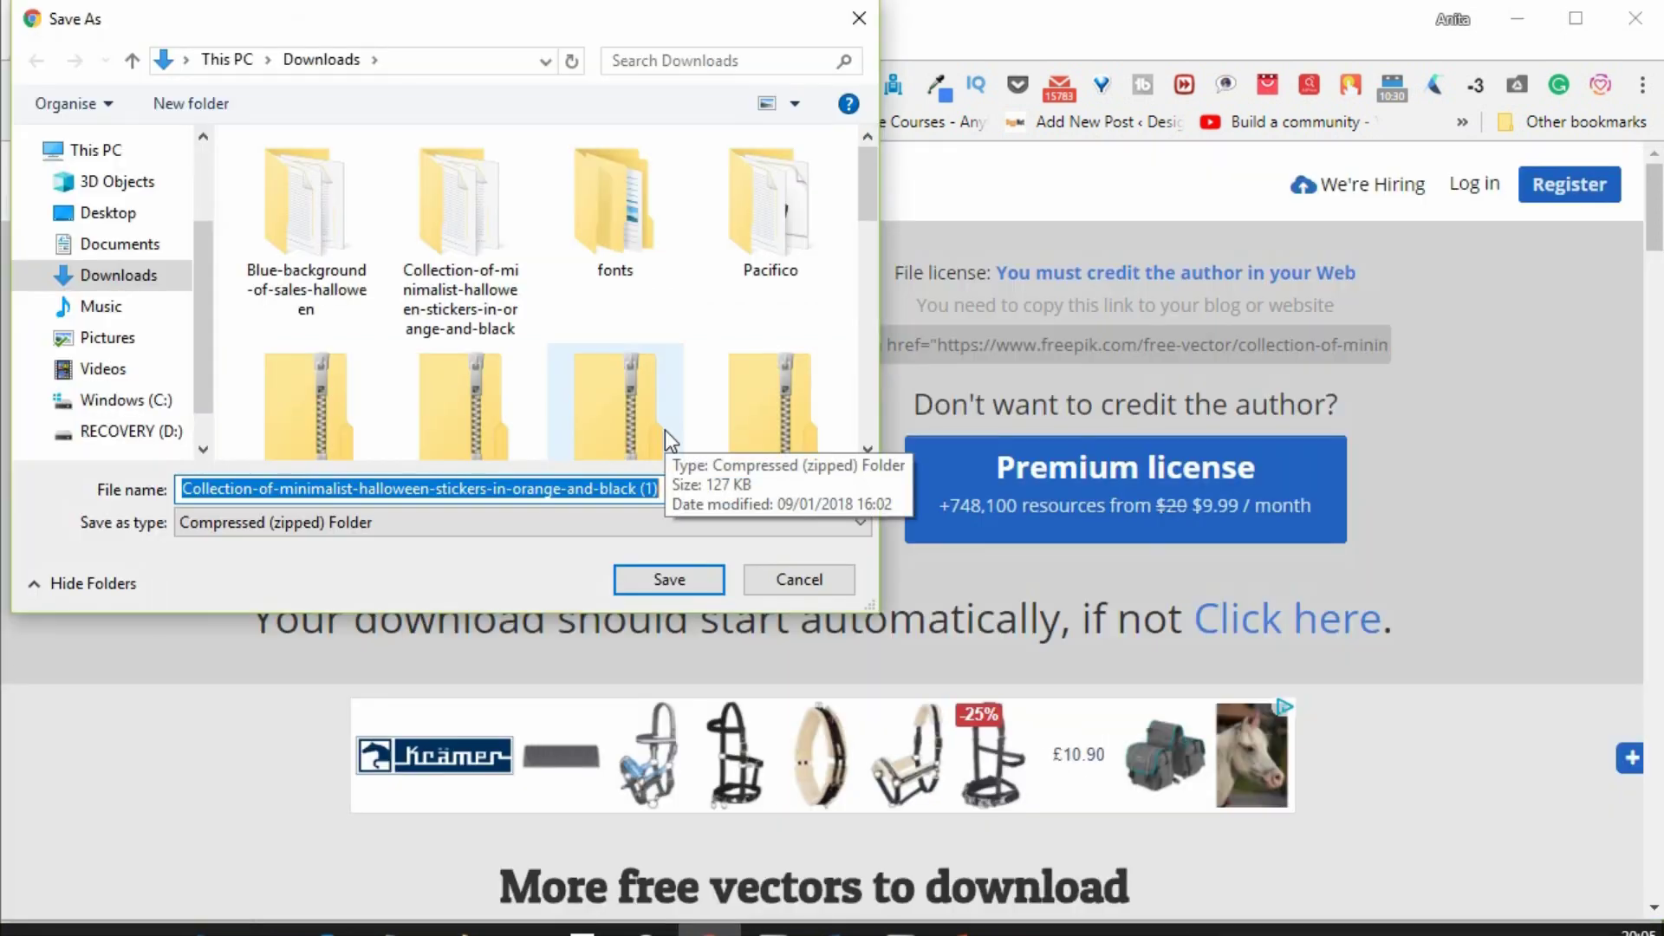
Save the stickers zip to Downloads and extract all its contents.
{"action": "left_click", "coordinate": [656, 582]}
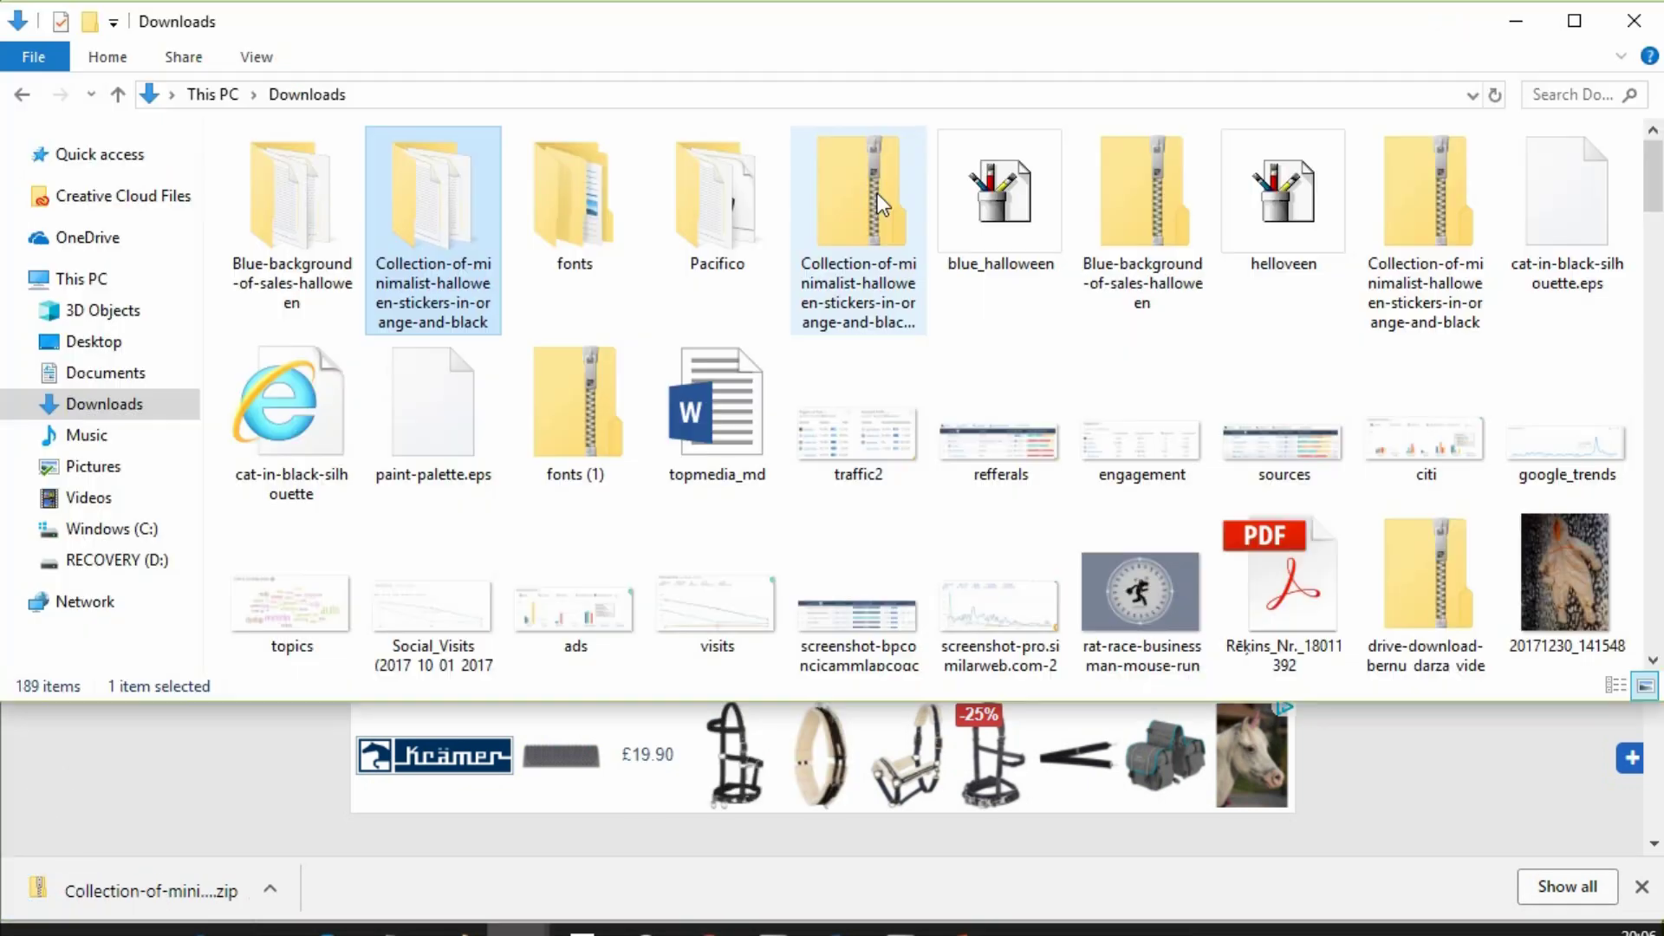
{"action": "right_click", "coordinate": [877, 195]}
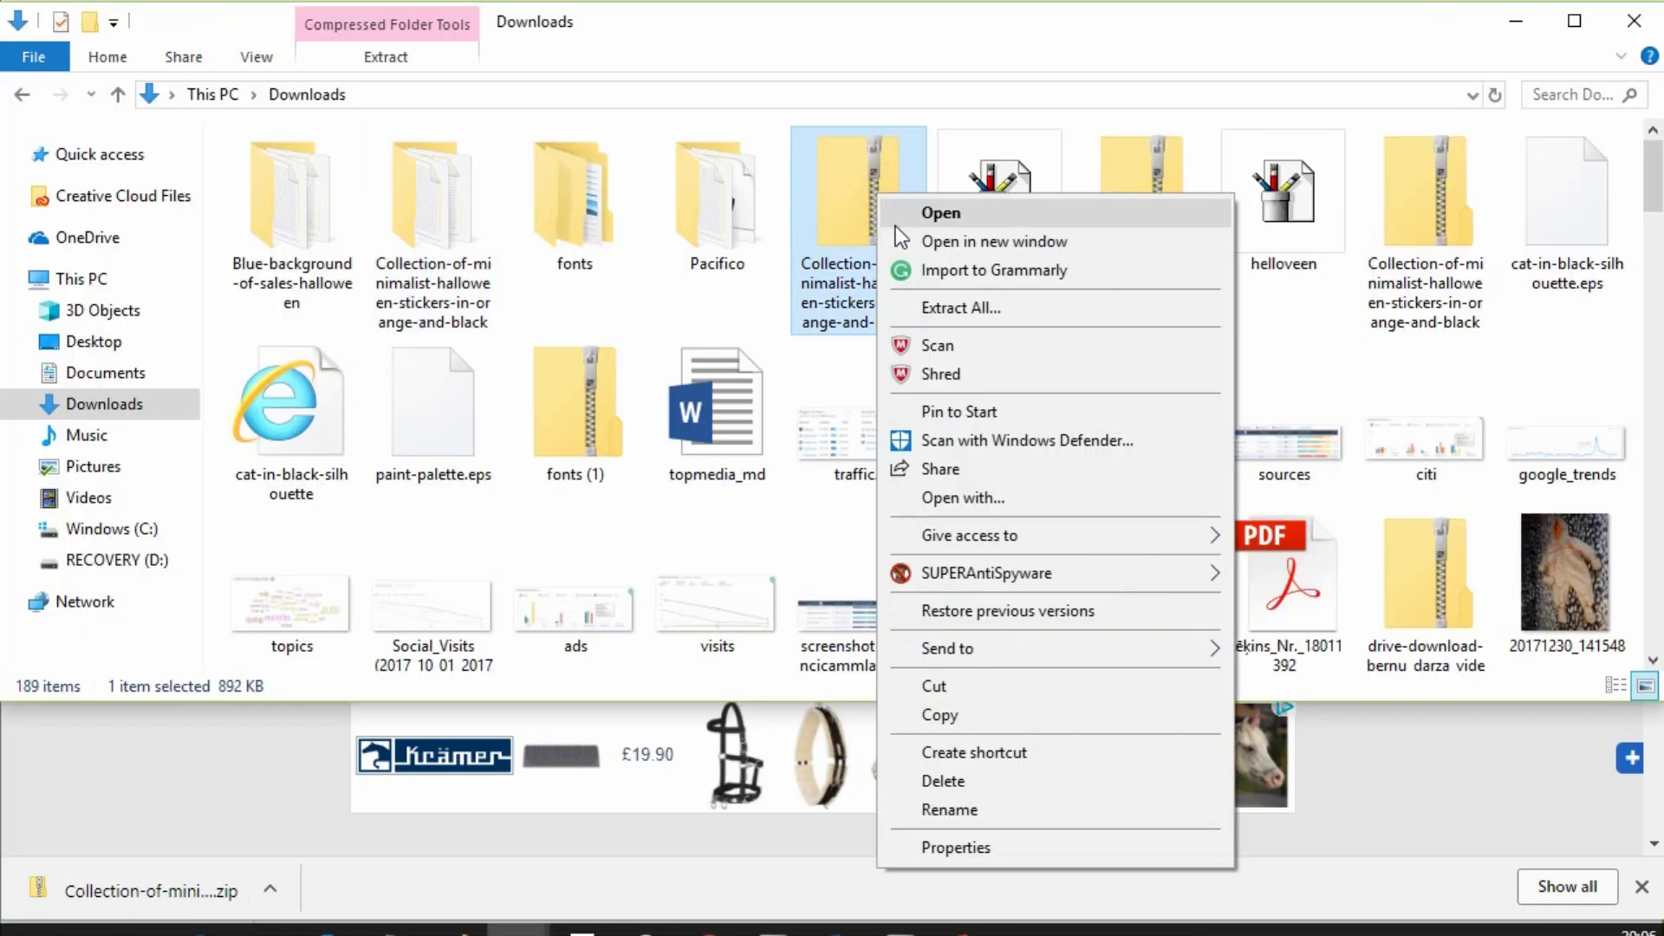
{"action": "left_click", "coordinate": [953, 307]}
{"action": "left_click", "coordinate": [1094, 712]}
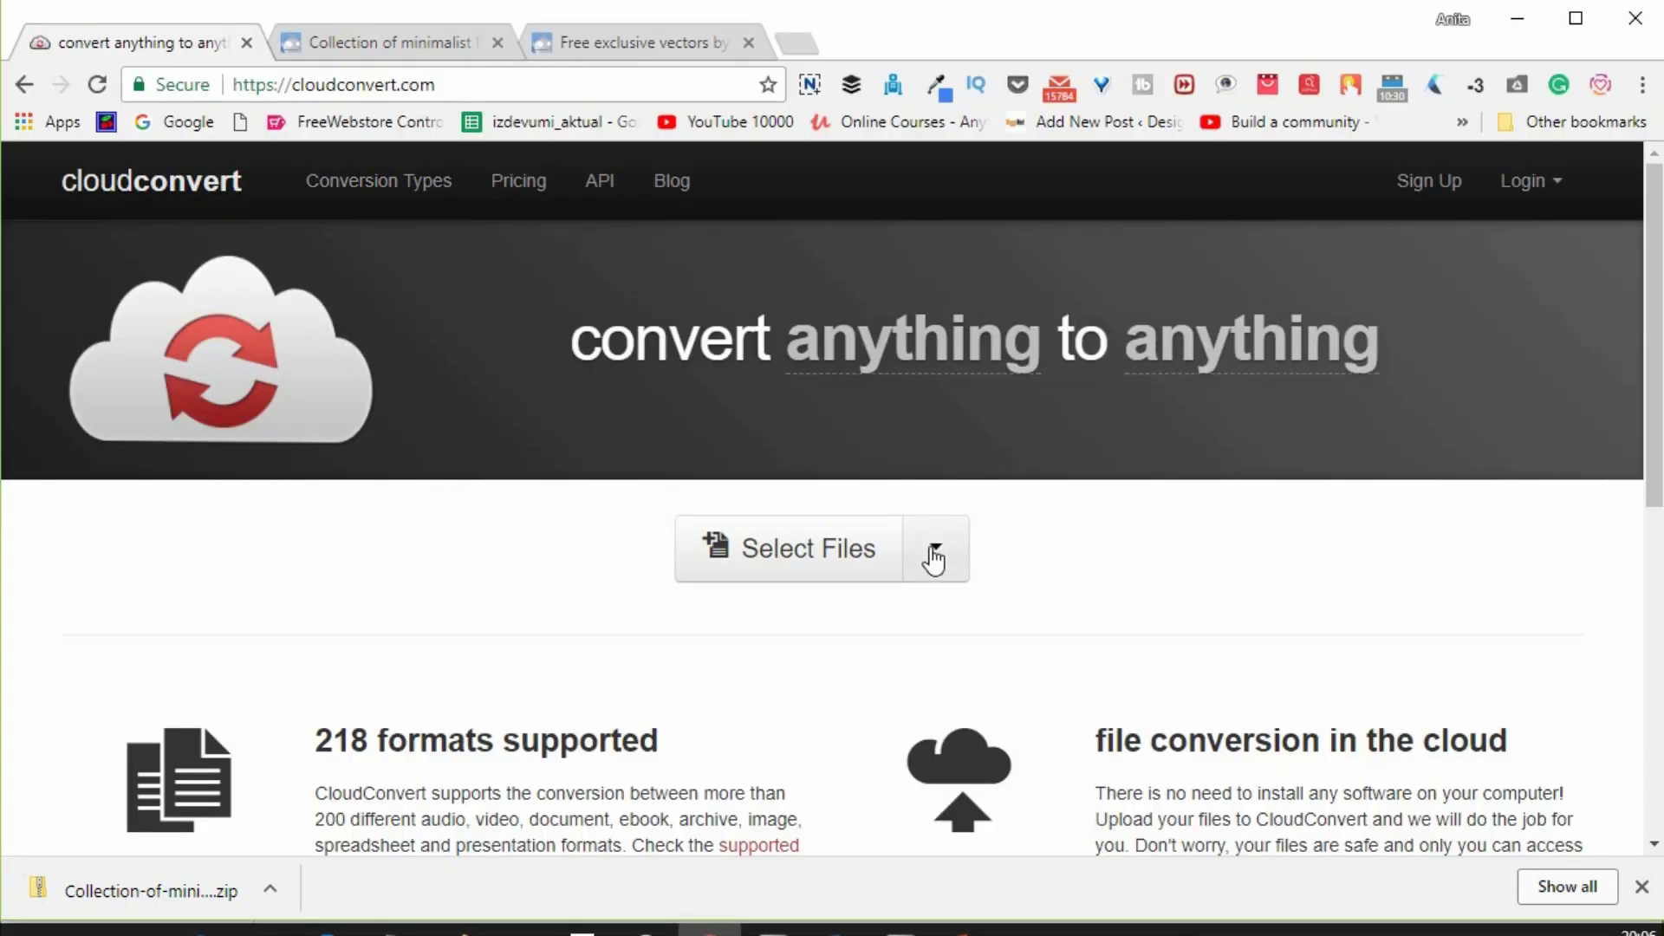
Upload 165870-OVK3XL-891.eps from the extracted stickers folder to CloudConvert.
{"action": "left_click", "coordinate": [933, 557]}
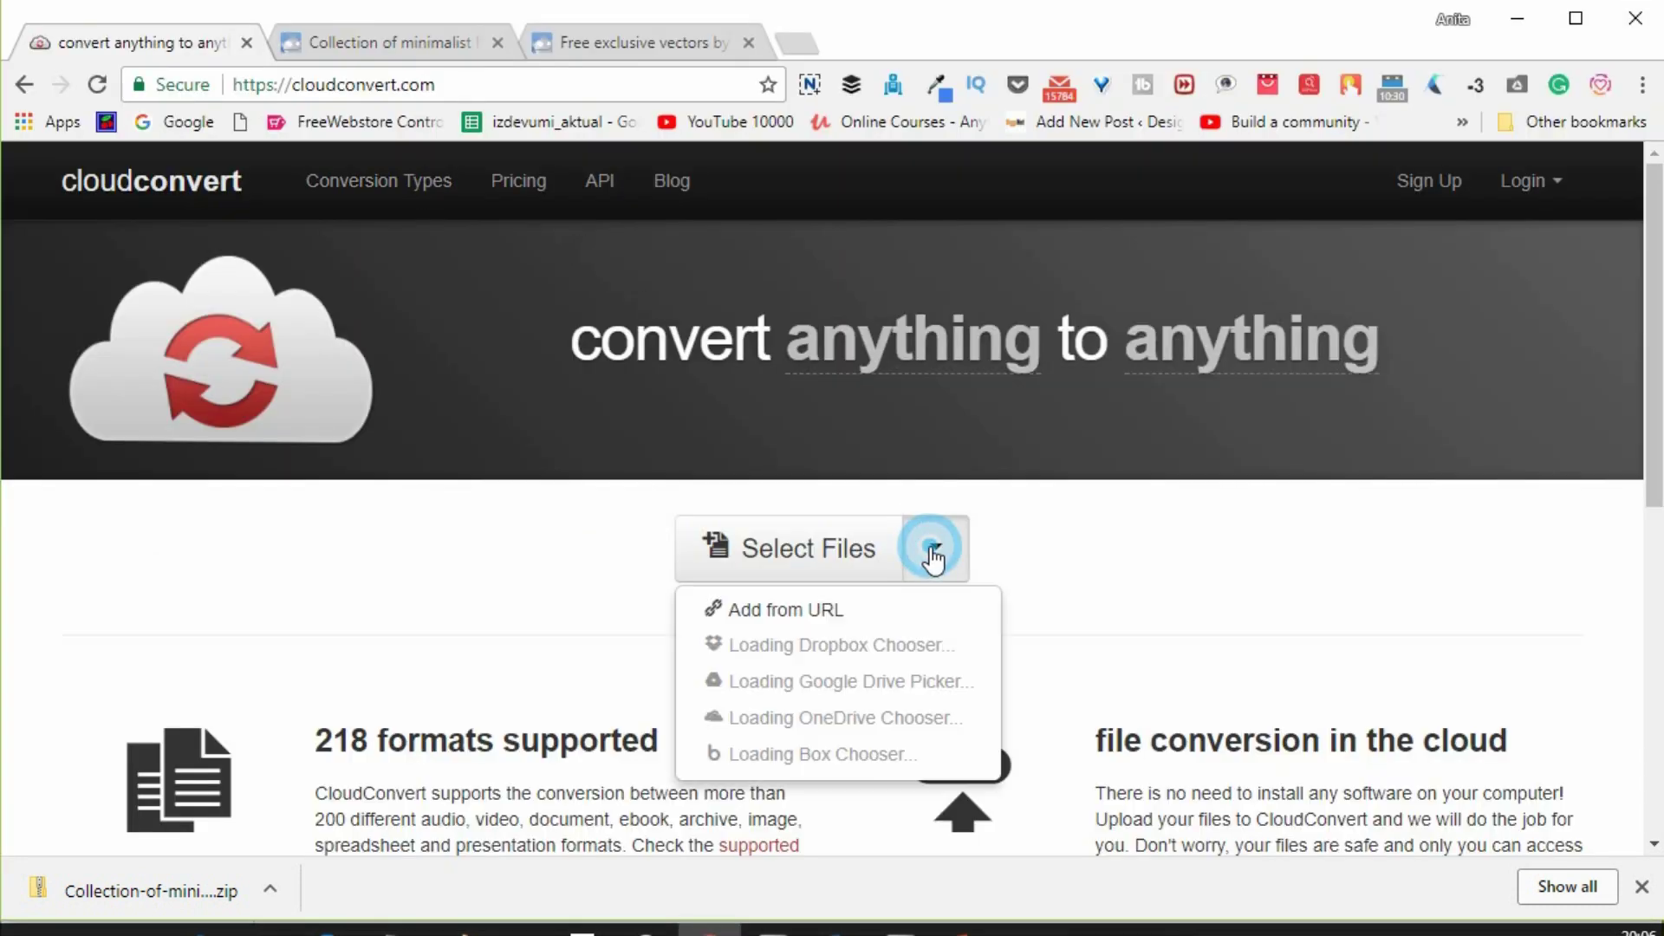
{"action": "left_click", "coordinate": [818, 537]}
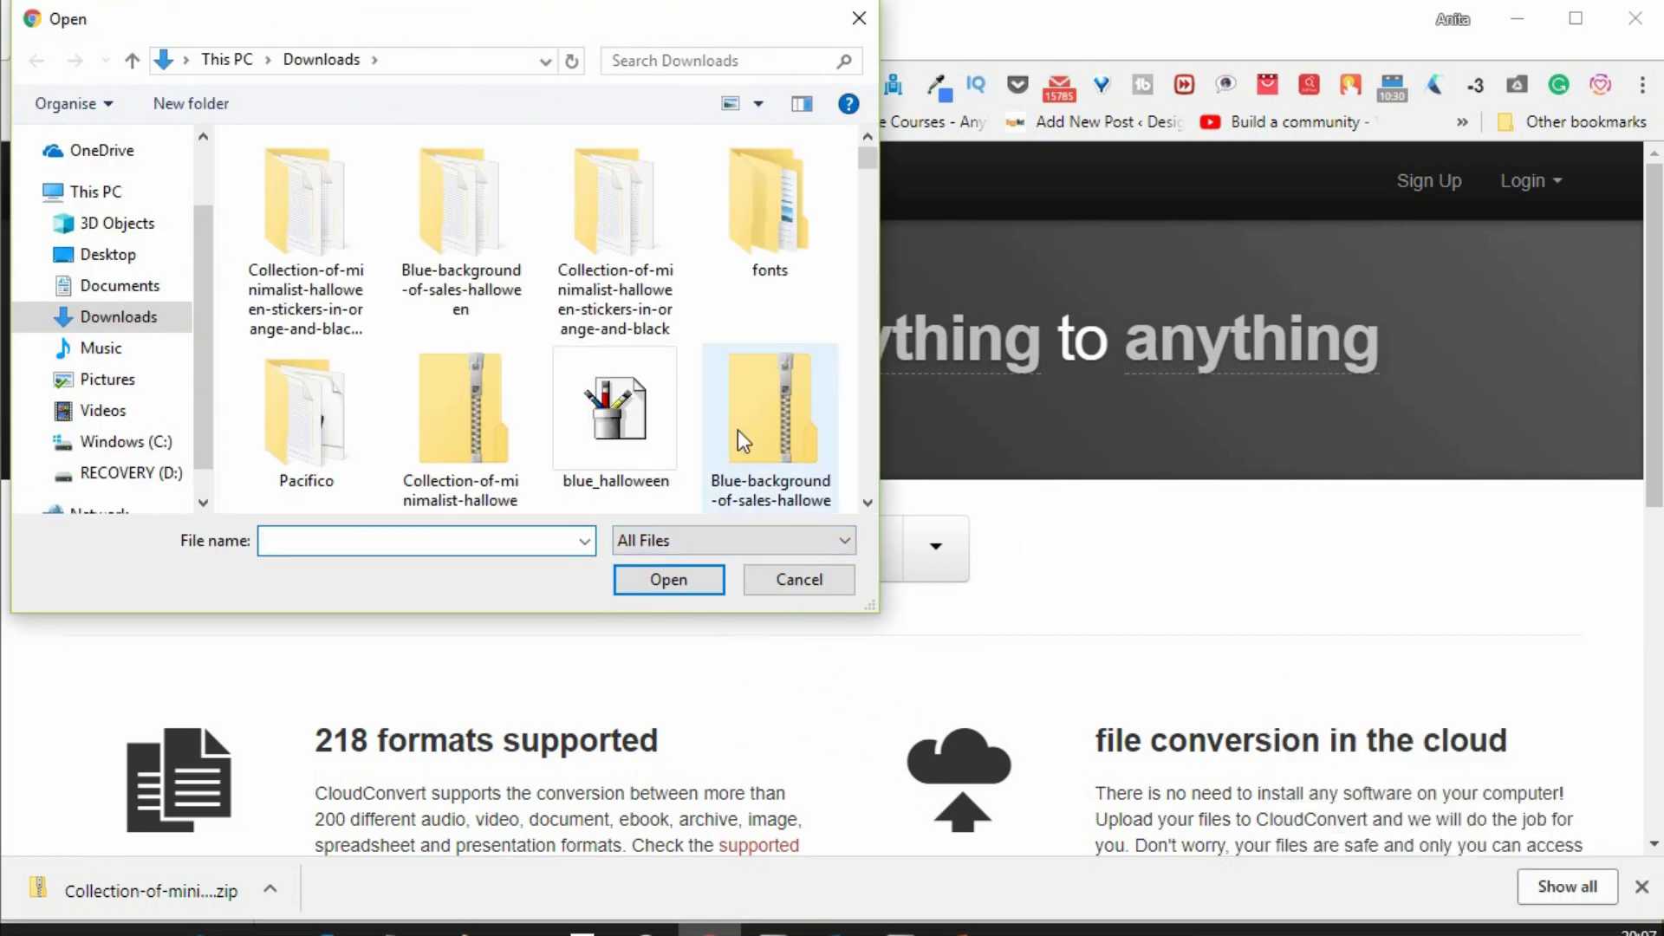
{"action": "double_click", "coordinate": [632, 196]}
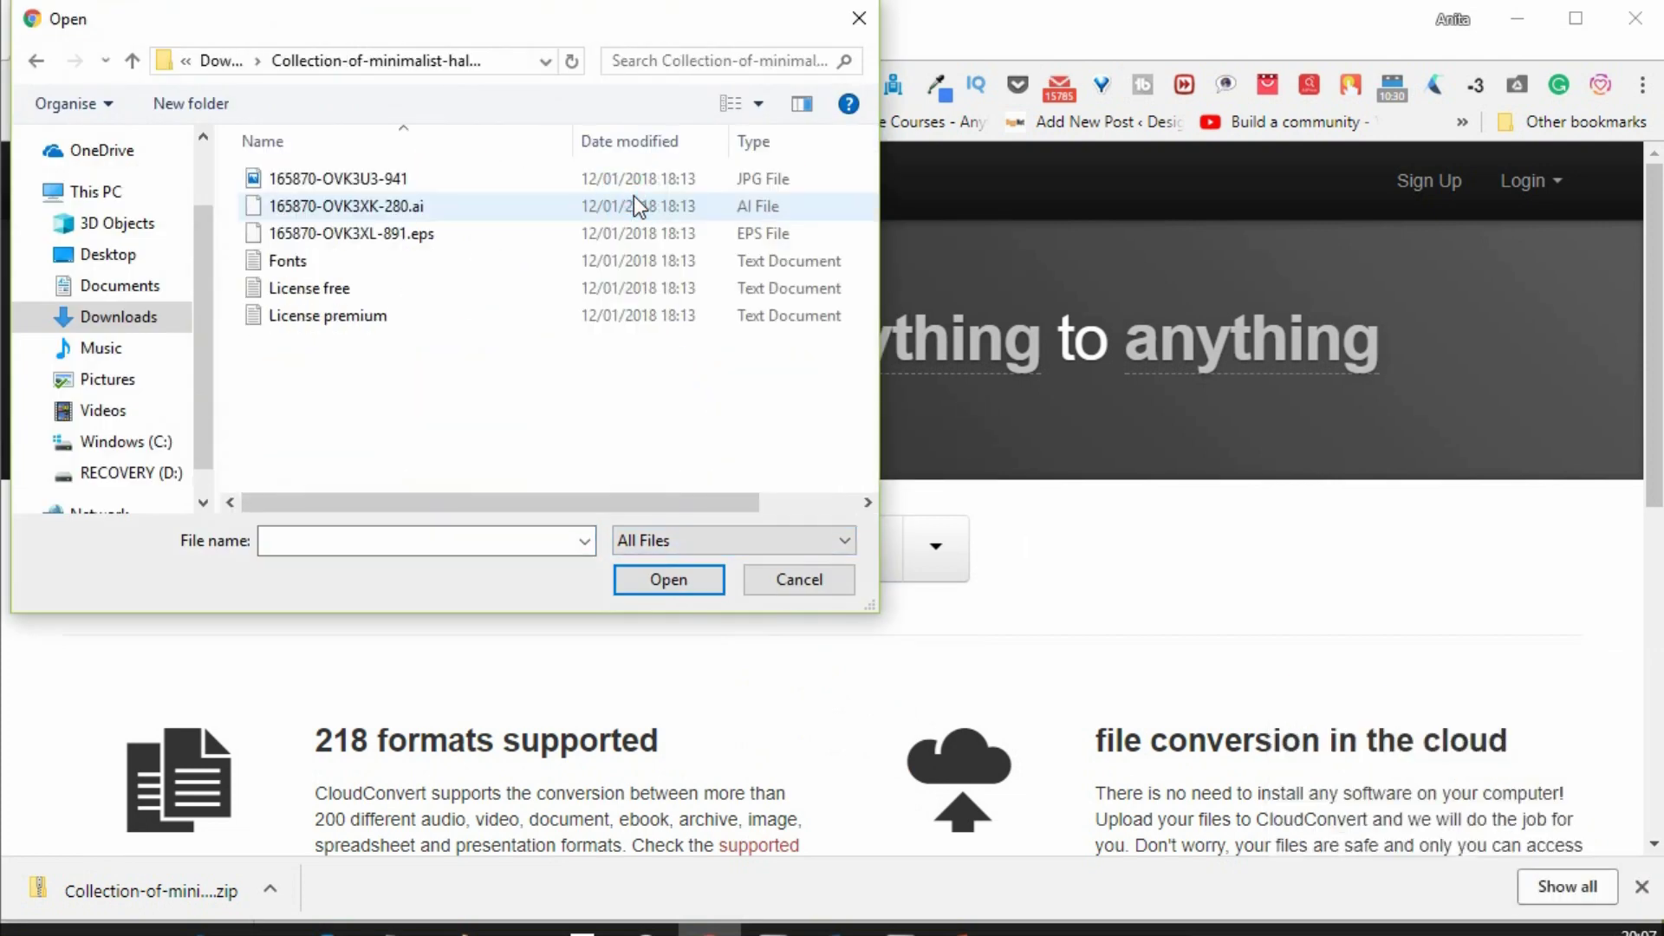
{"action": "double_click", "coordinate": [436, 241]}
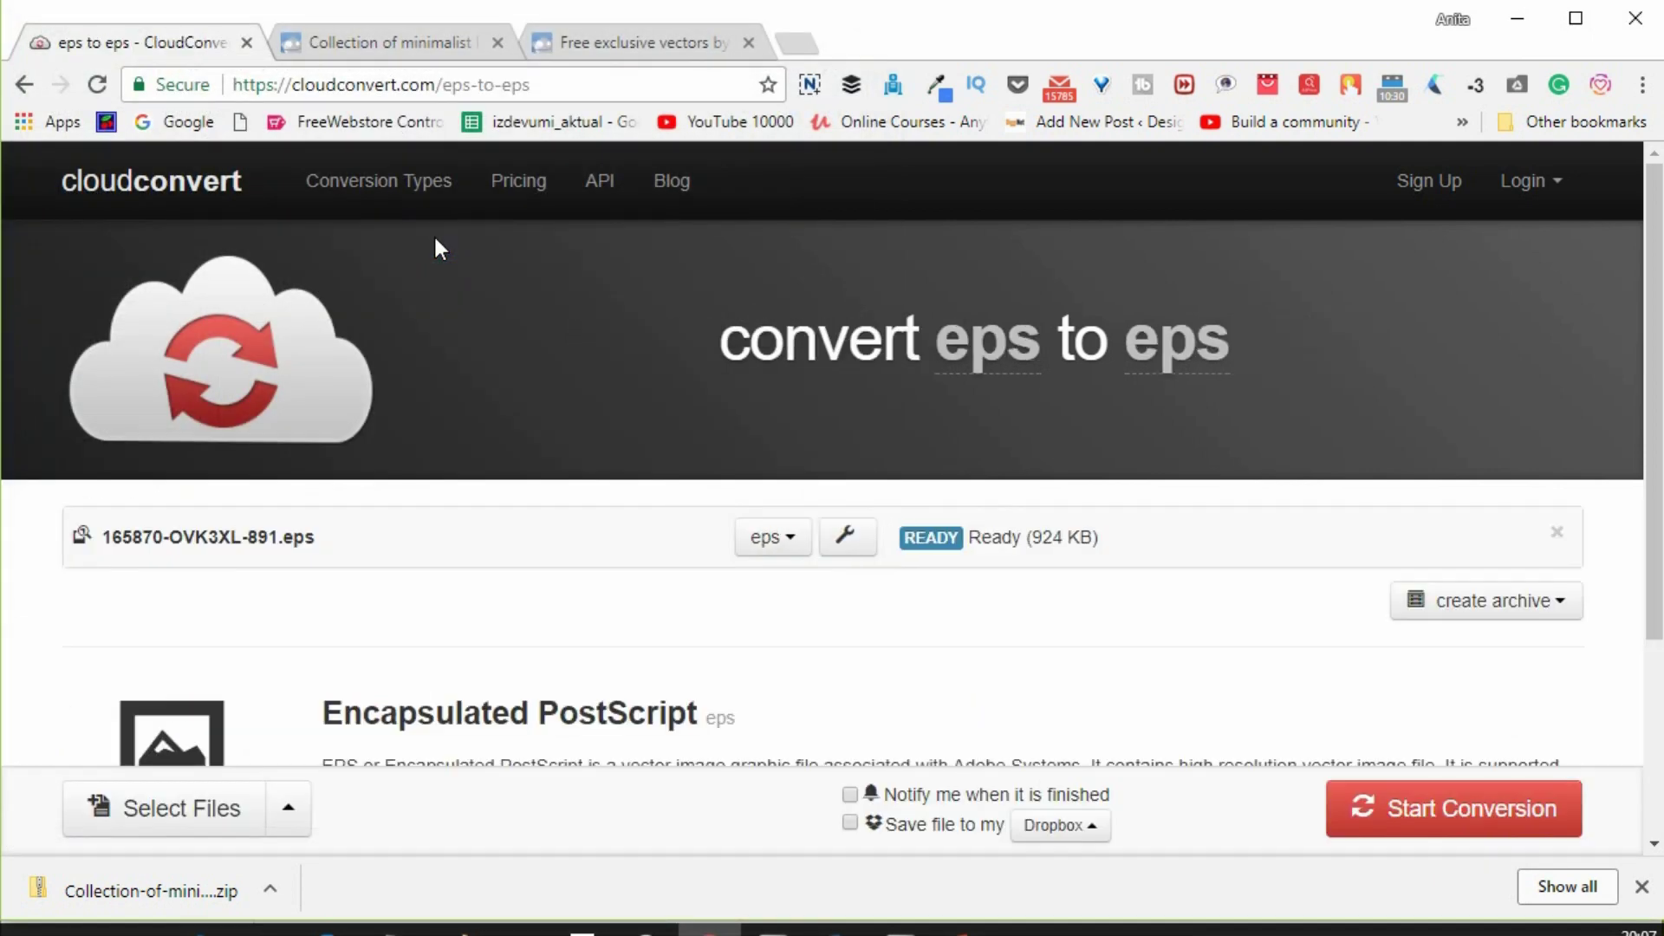
Convert the stickers EPS to EMF and save the download under a halloween file name.
{"action": "left_click", "coordinate": [1195, 352]}
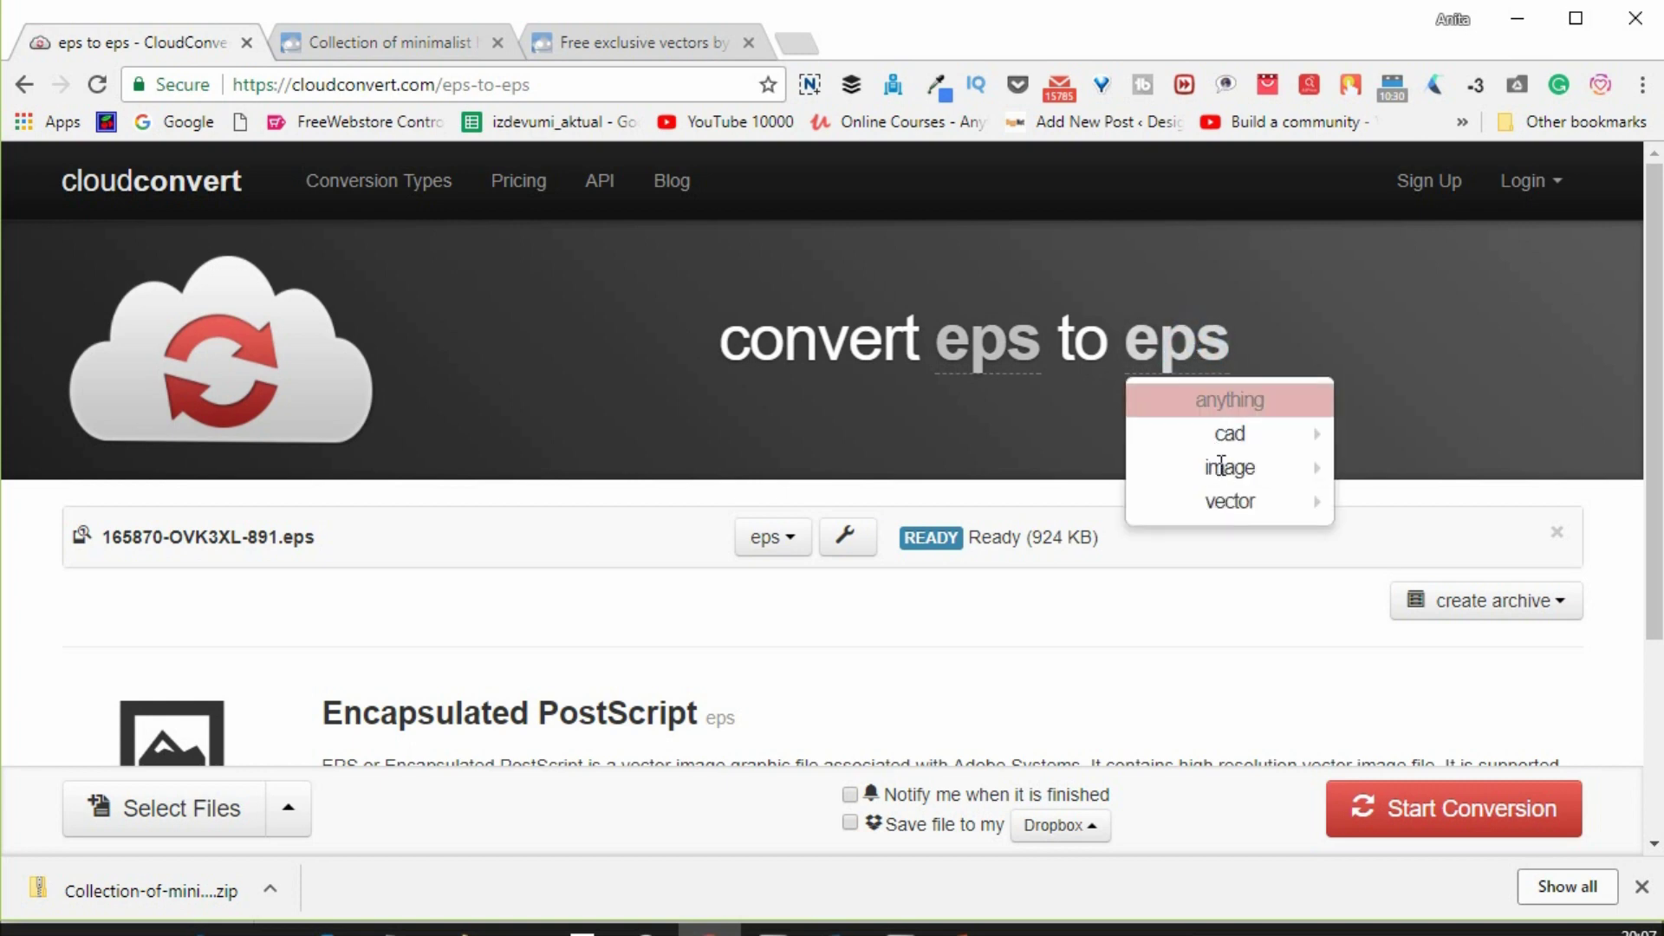
{"action": "mouse_move", "coordinate": [1184, 506]}
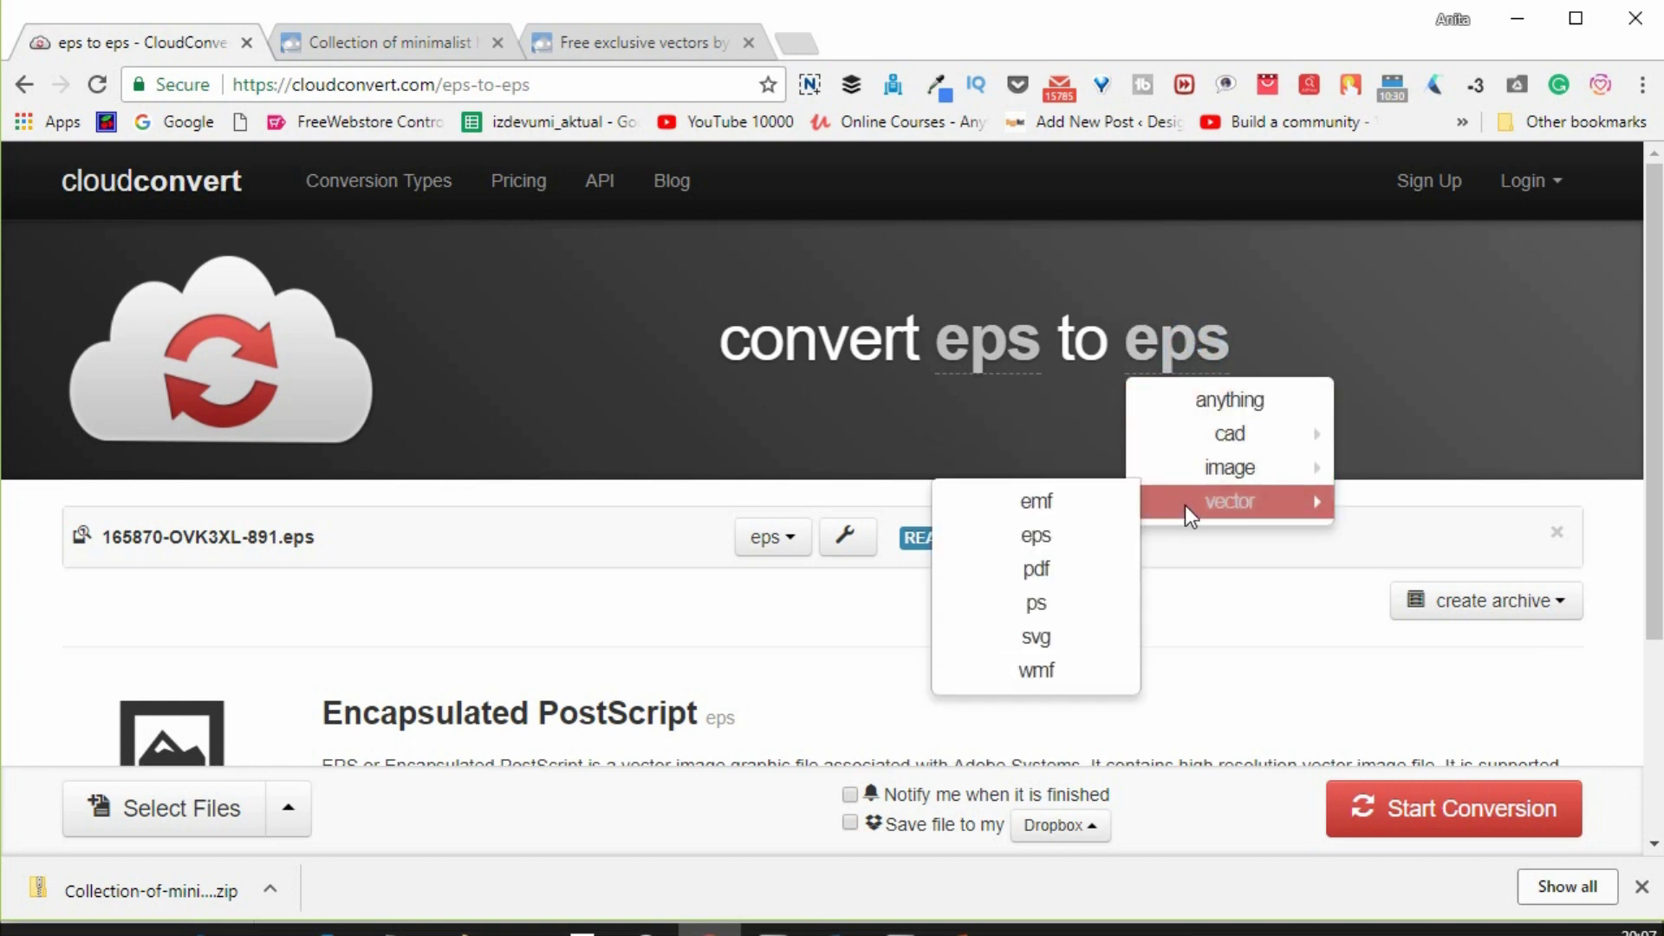
{"action": "left_click", "coordinate": [1096, 502]}
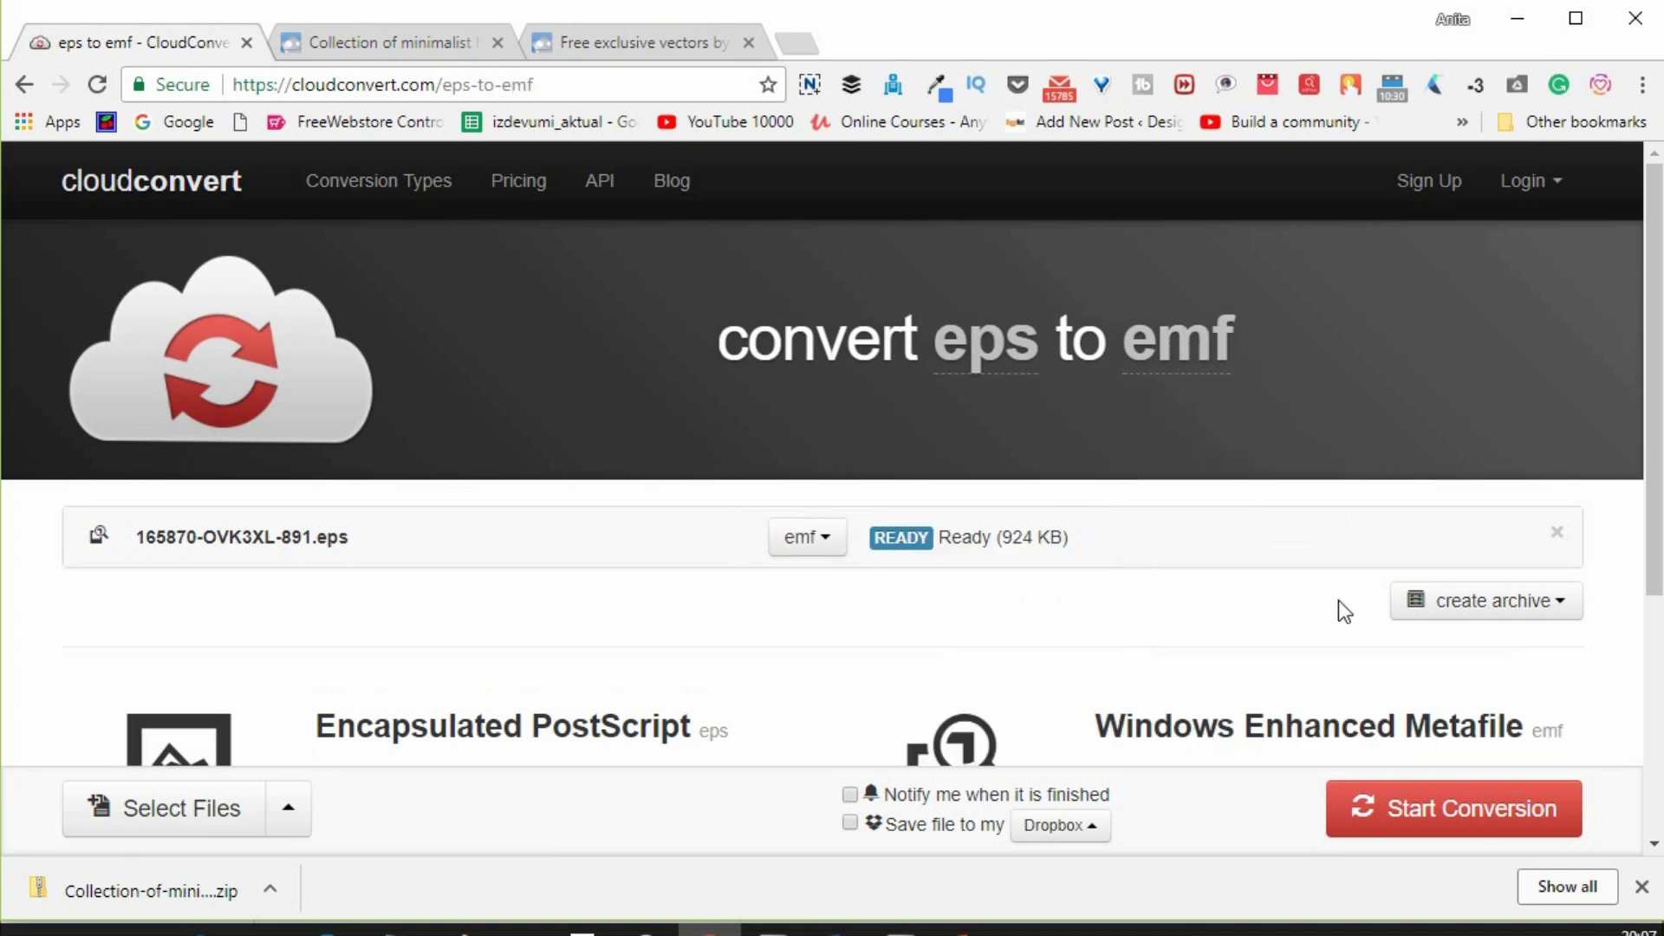
{"action": "left_click", "coordinate": [1434, 802]}
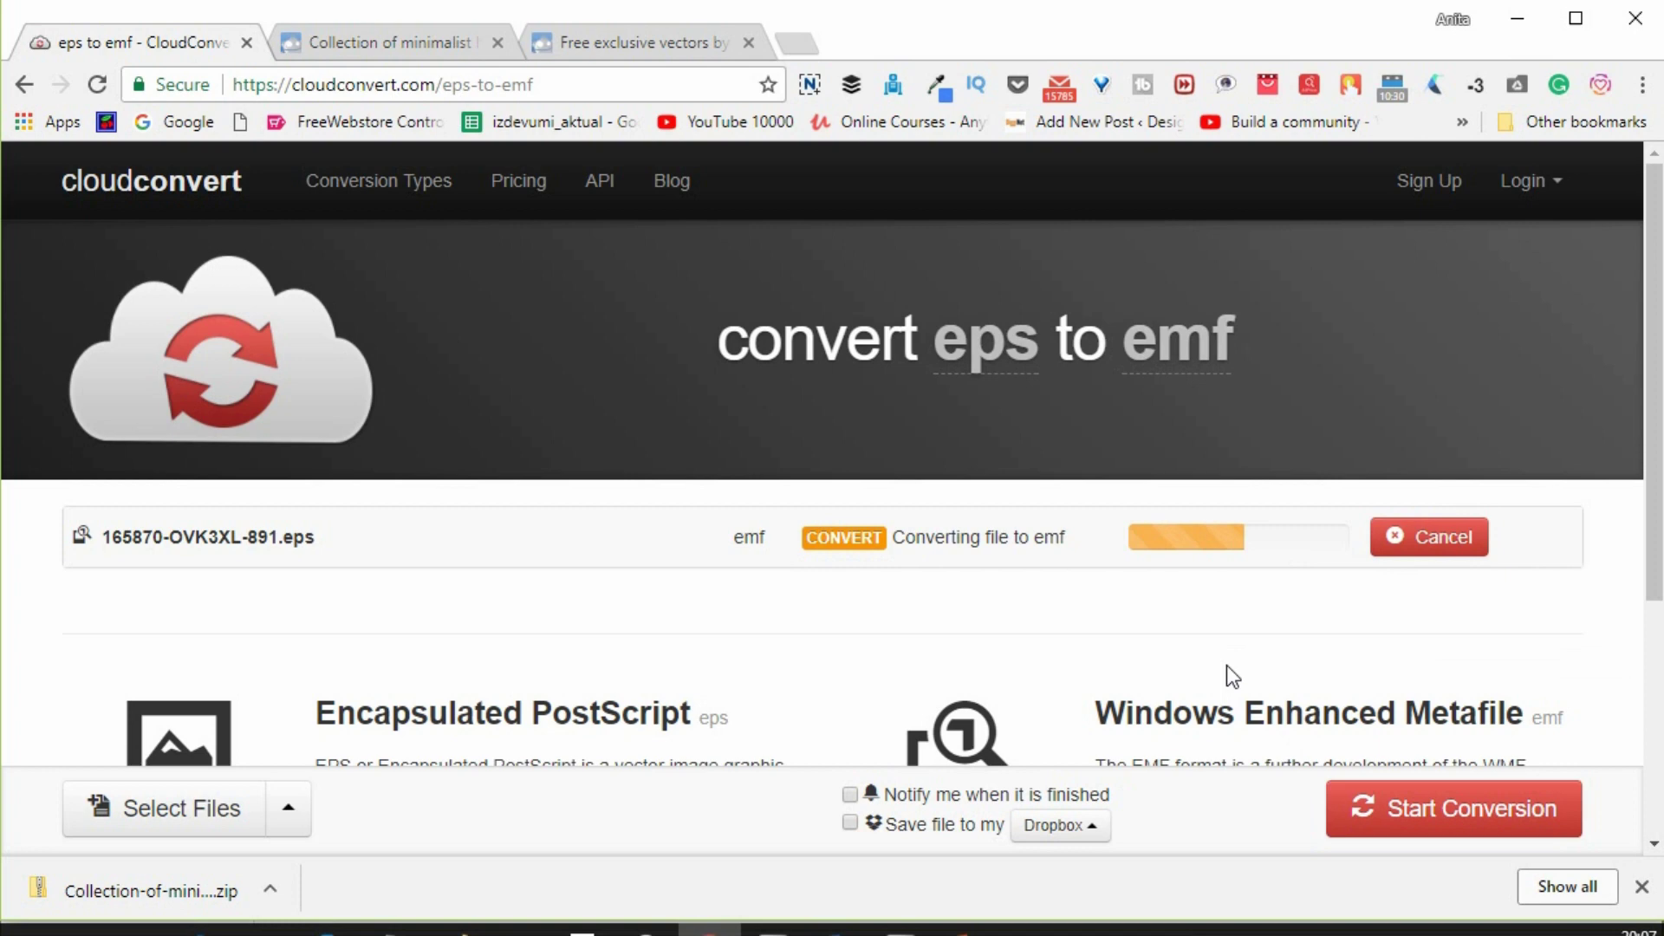
{"action": "left_click", "coordinate": [1375, 550]}
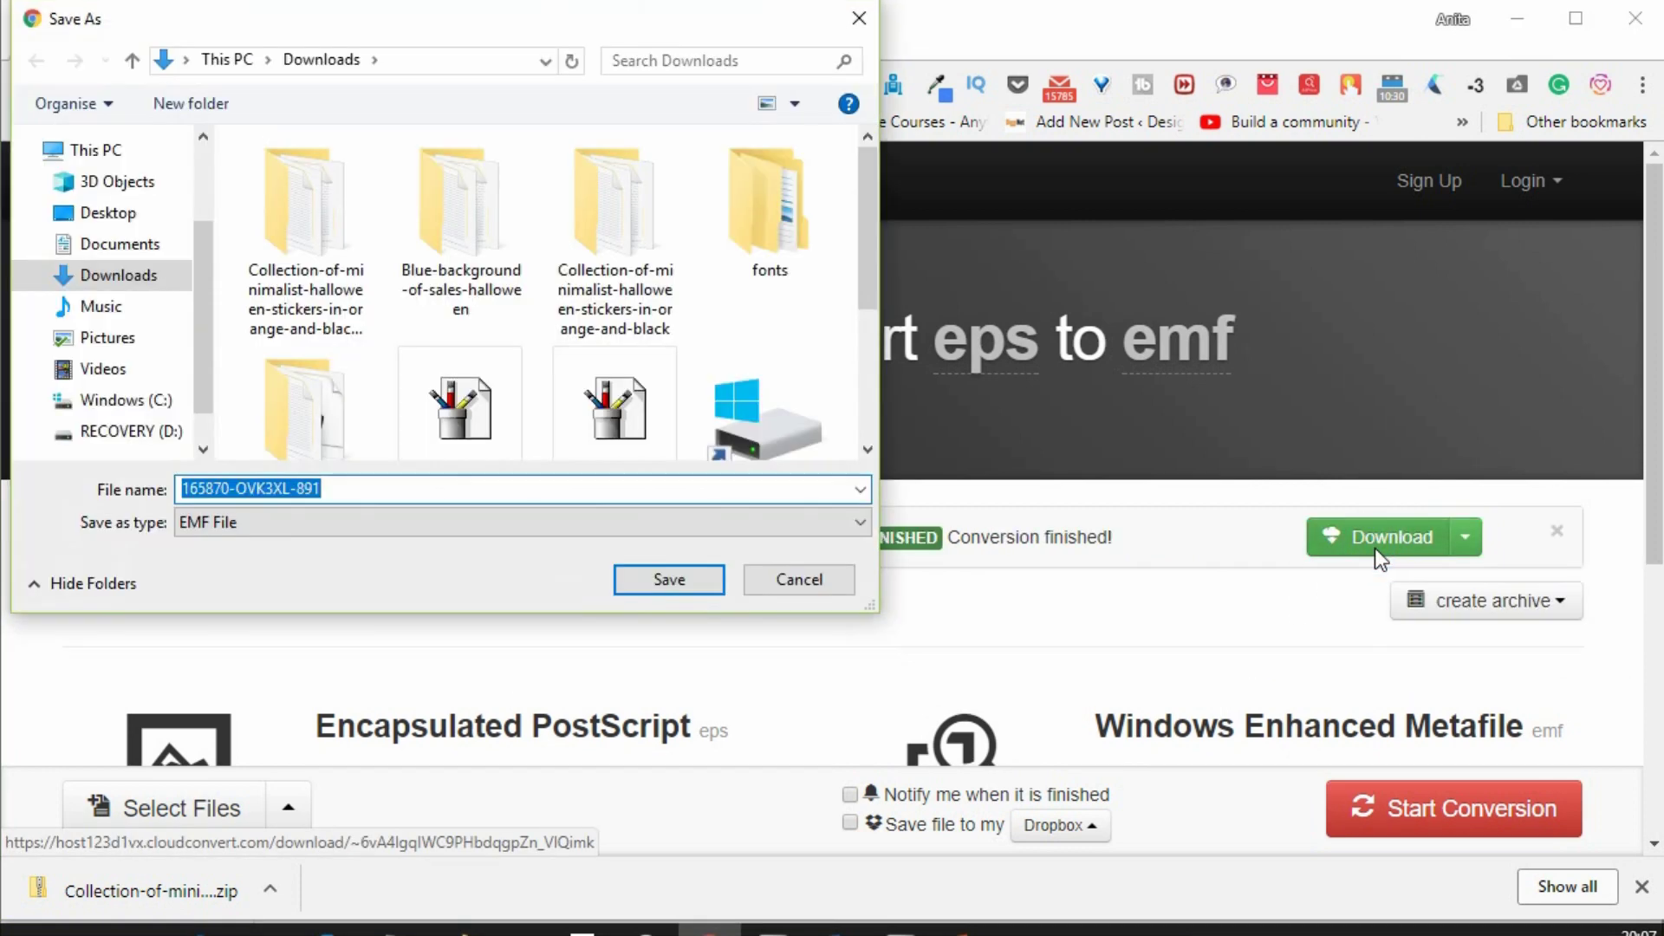
{"action": "type", "text": "hallowe"}
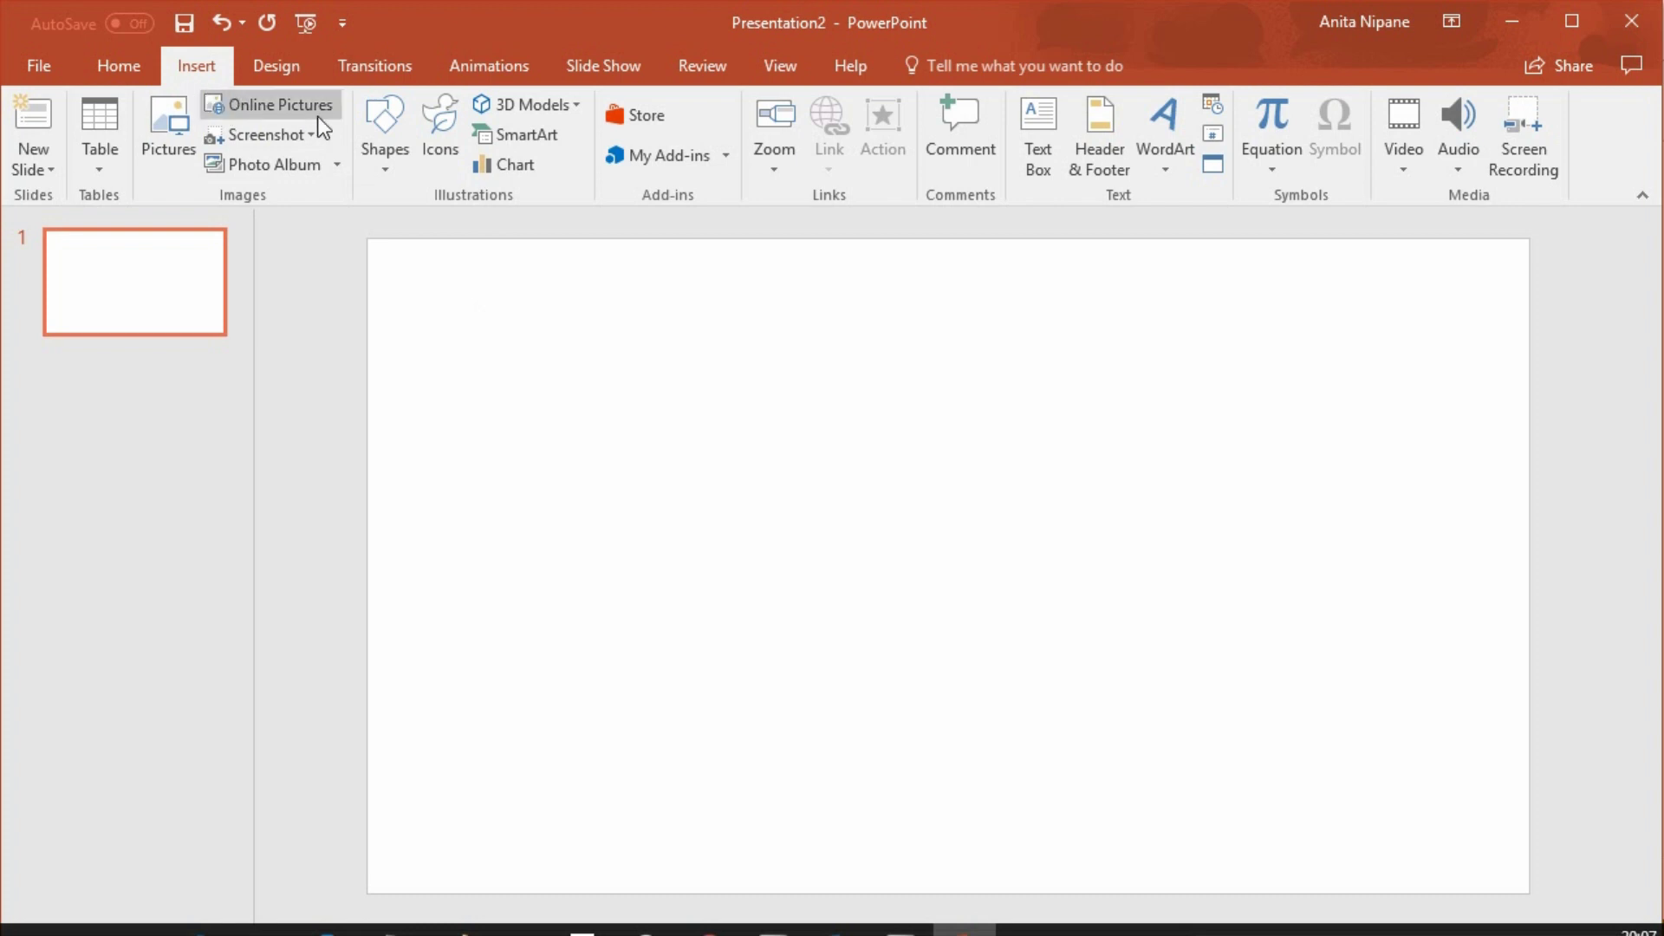
Insert the halloween EMF picture, resize it to 14.52 × 14.48 cm and centre it.
{"action": "left_click", "coordinate": [172, 135]}
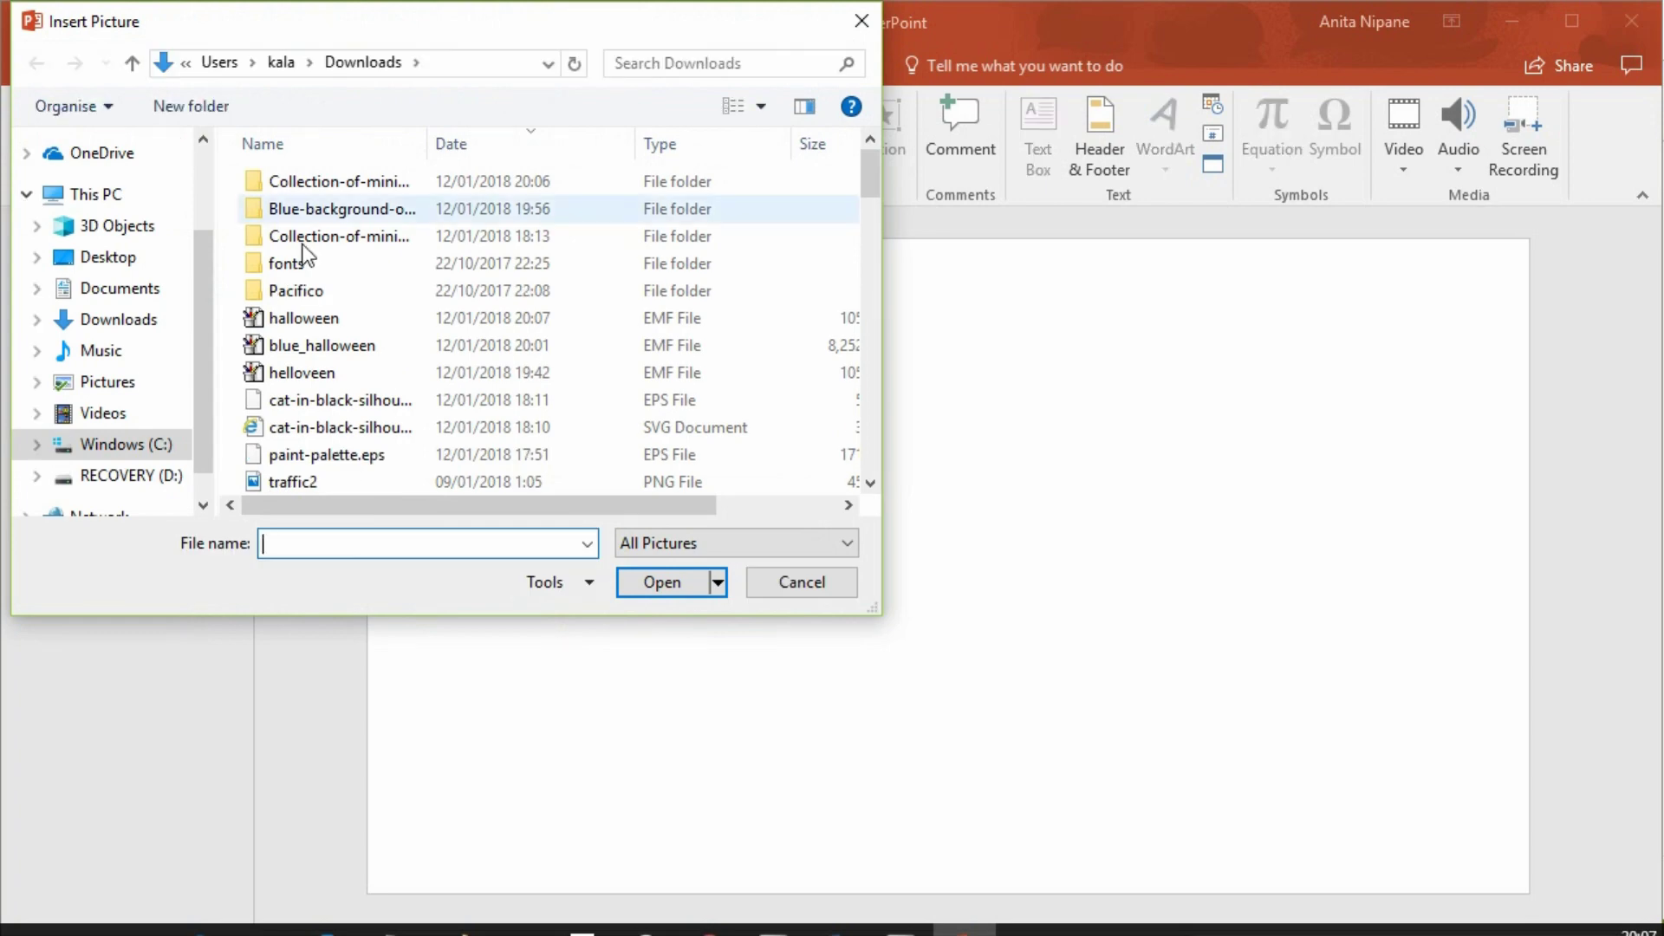
{"action": "double_click", "coordinate": [326, 316]}
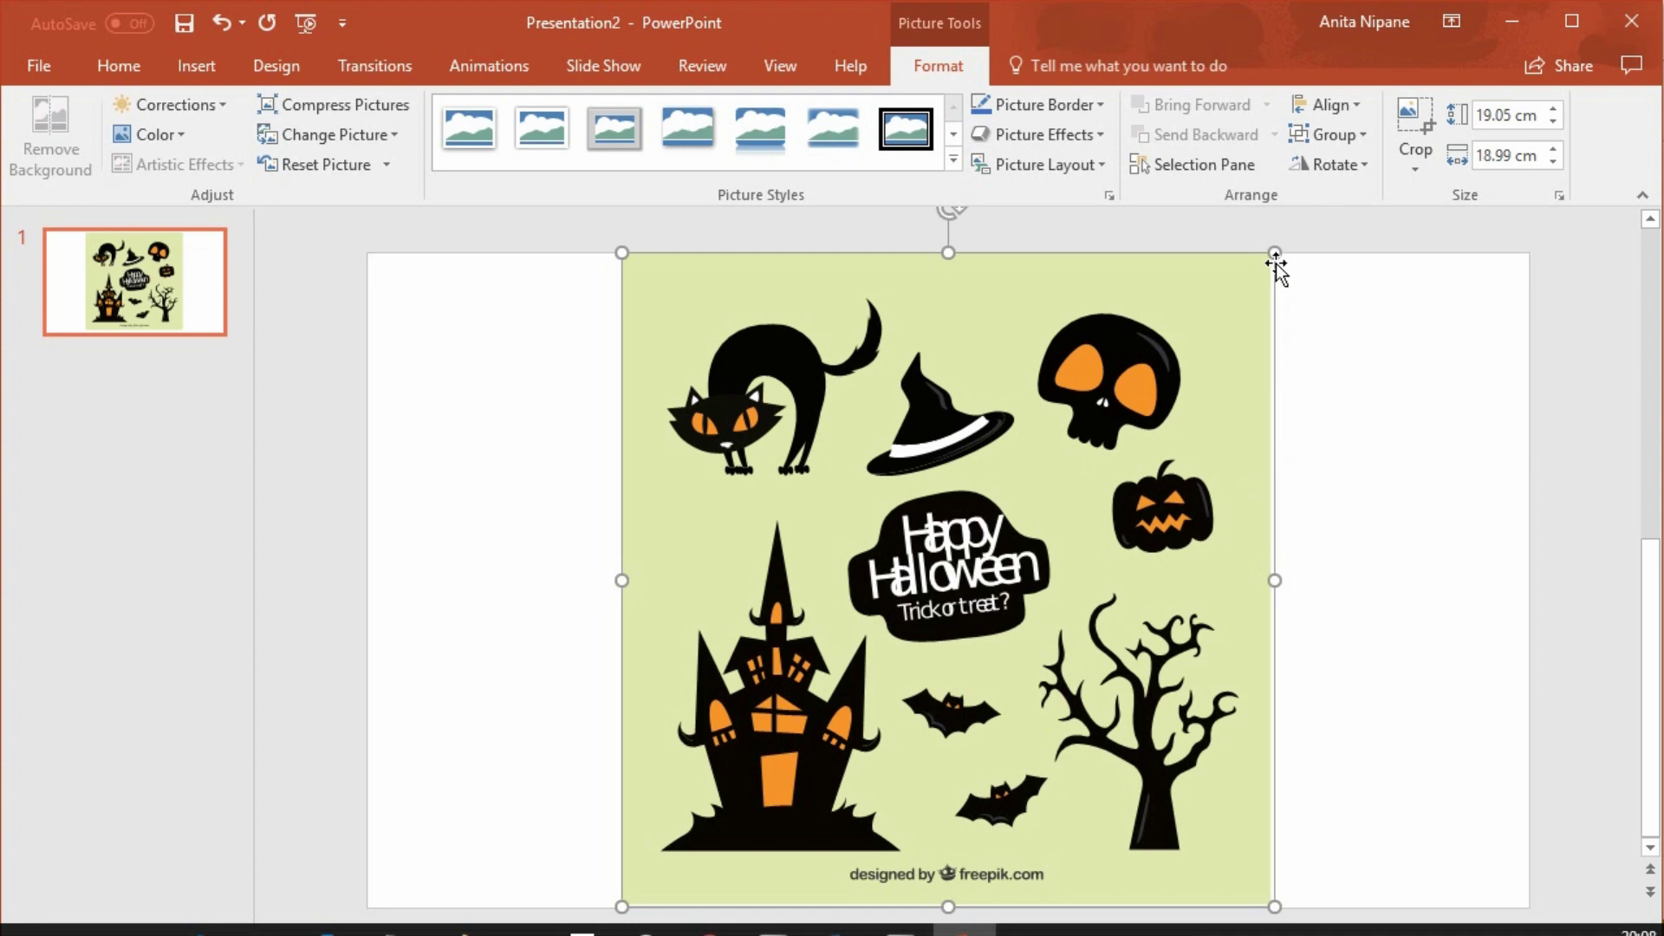
{"action": "left_click_drag", "start_coordinate": [1274, 252], "coordinate": [1120, 408]}
{"action": "left_click_drag", "start_coordinate": [955, 589], "coordinate": [1021, 528]}
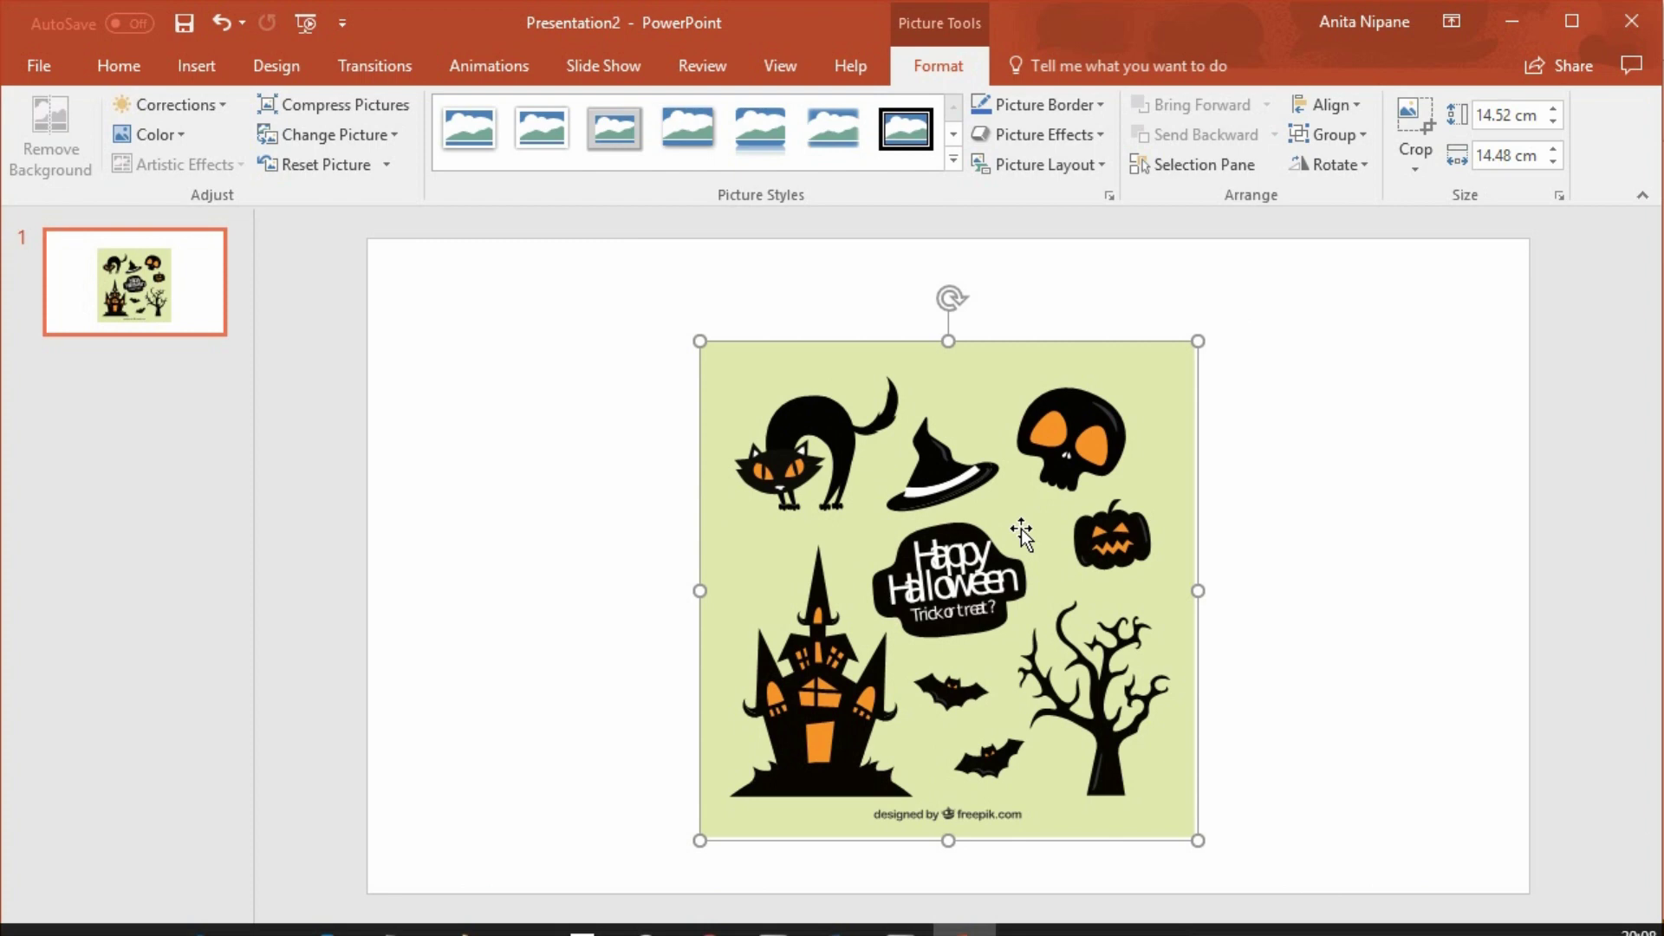
Ungroup the Halloween picture, converting it into editable drawing shapes.
{"action": "right_click", "coordinate": [1021, 528]}
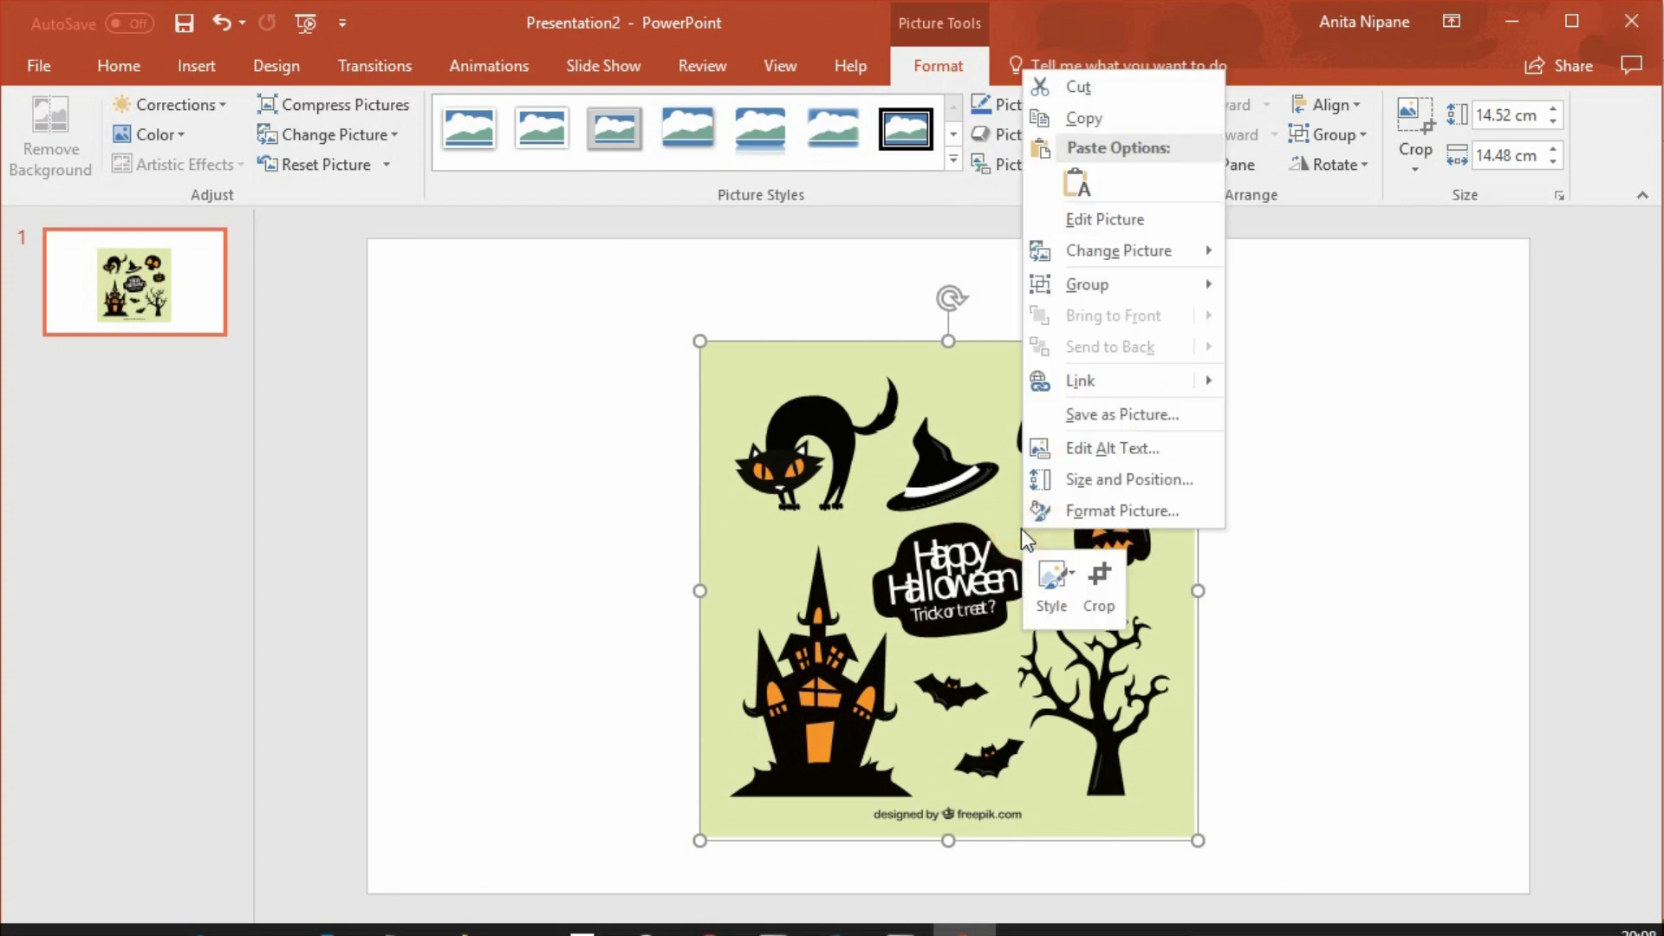
{"action": "mouse_move", "coordinate": [1178, 283]}
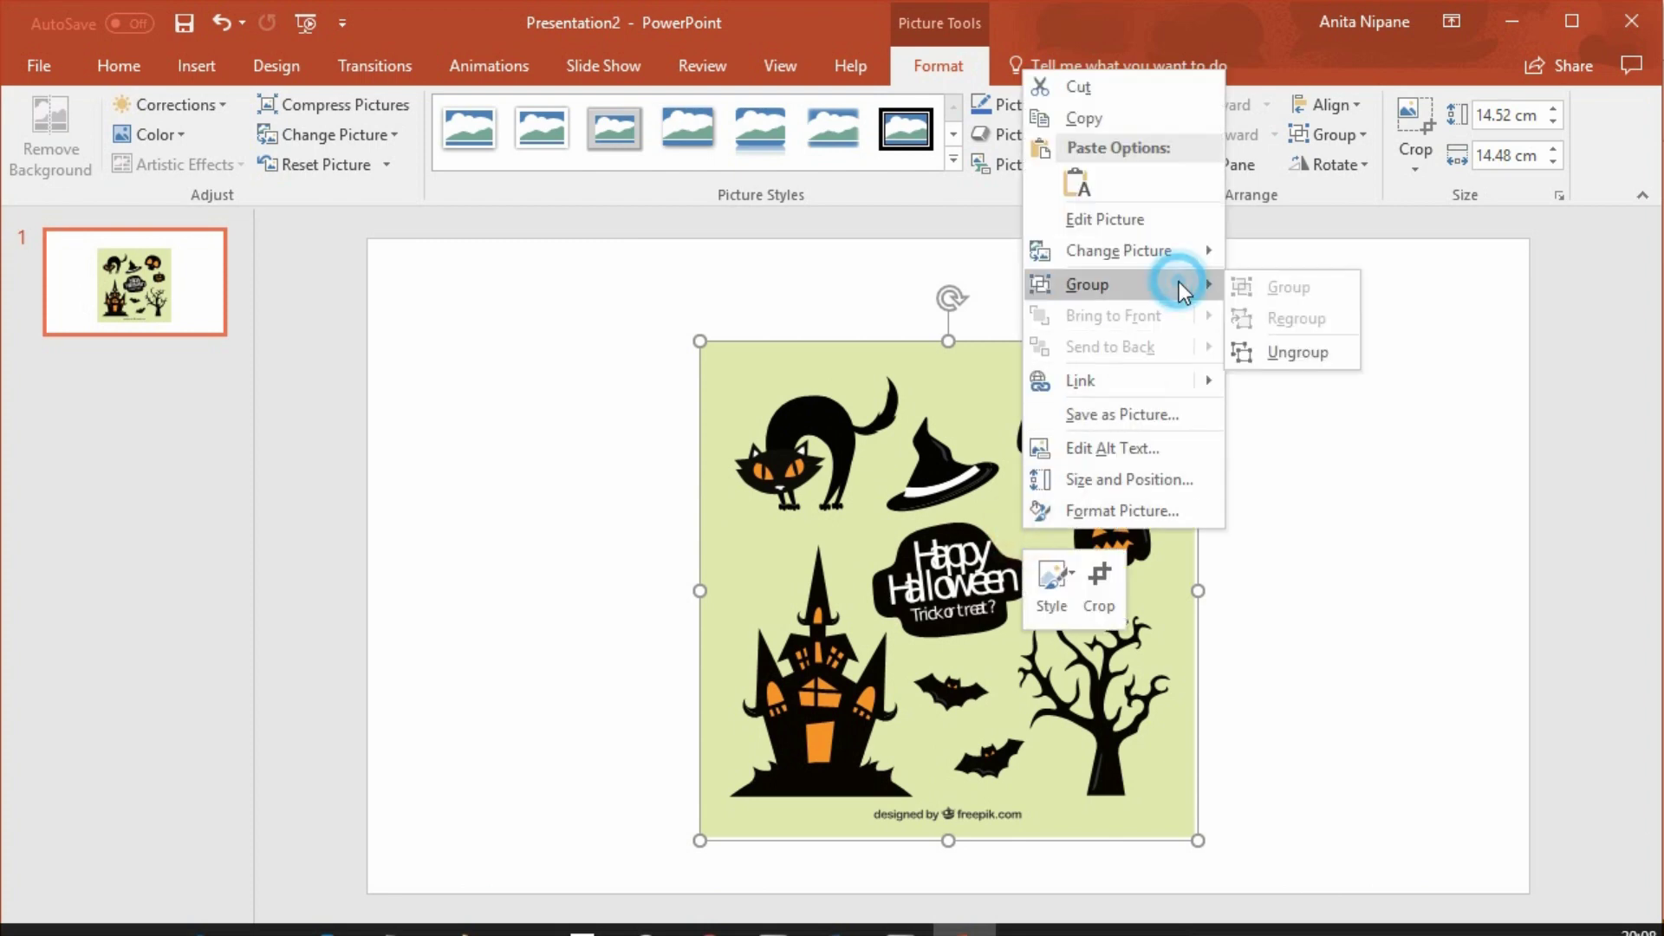
{"action": "left_click", "coordinate": [1307, 354]}
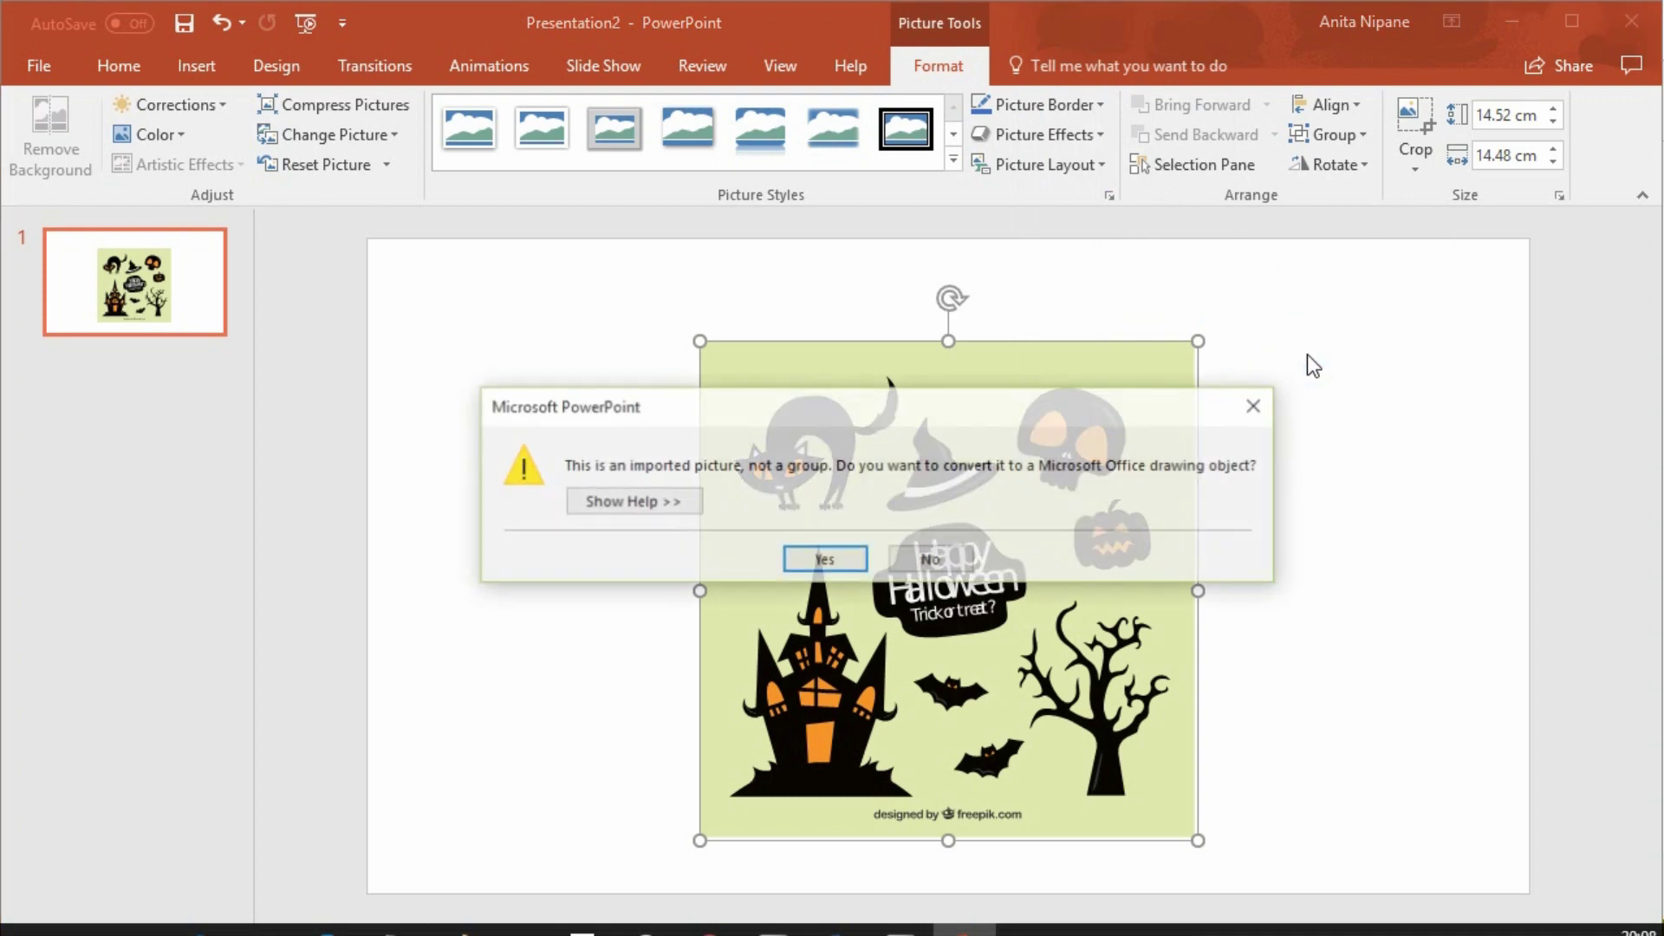
{"action": "left_click", "coordinate": [813, 560]}
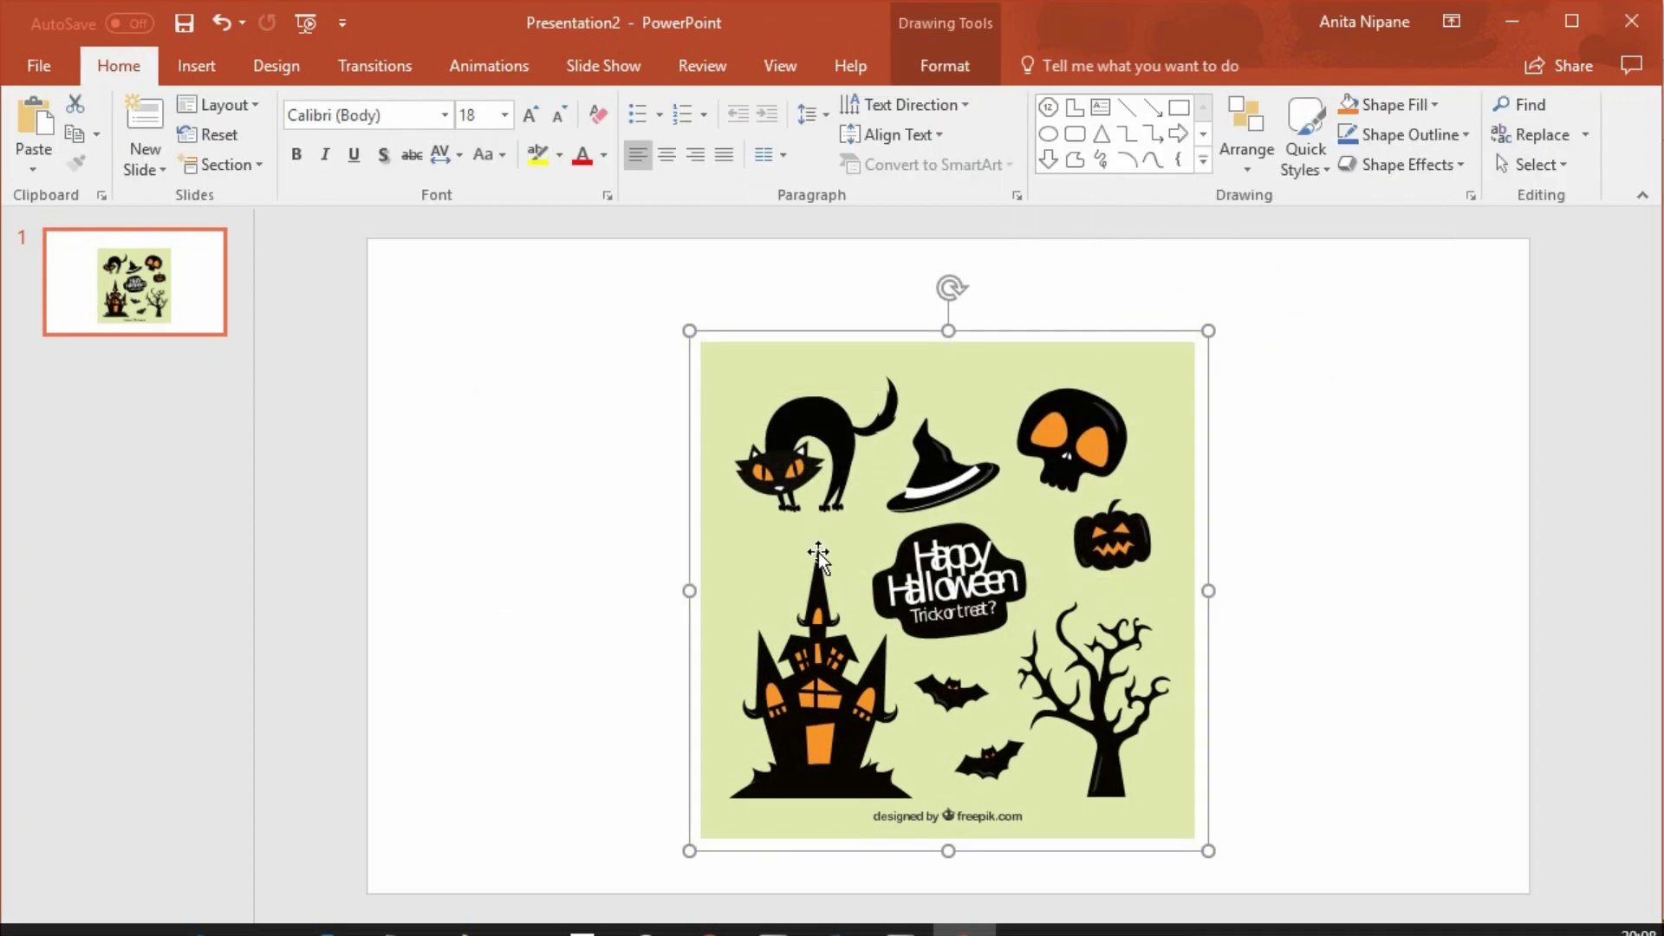
{"action": "left_click", "coordinate": [1280, 519]}
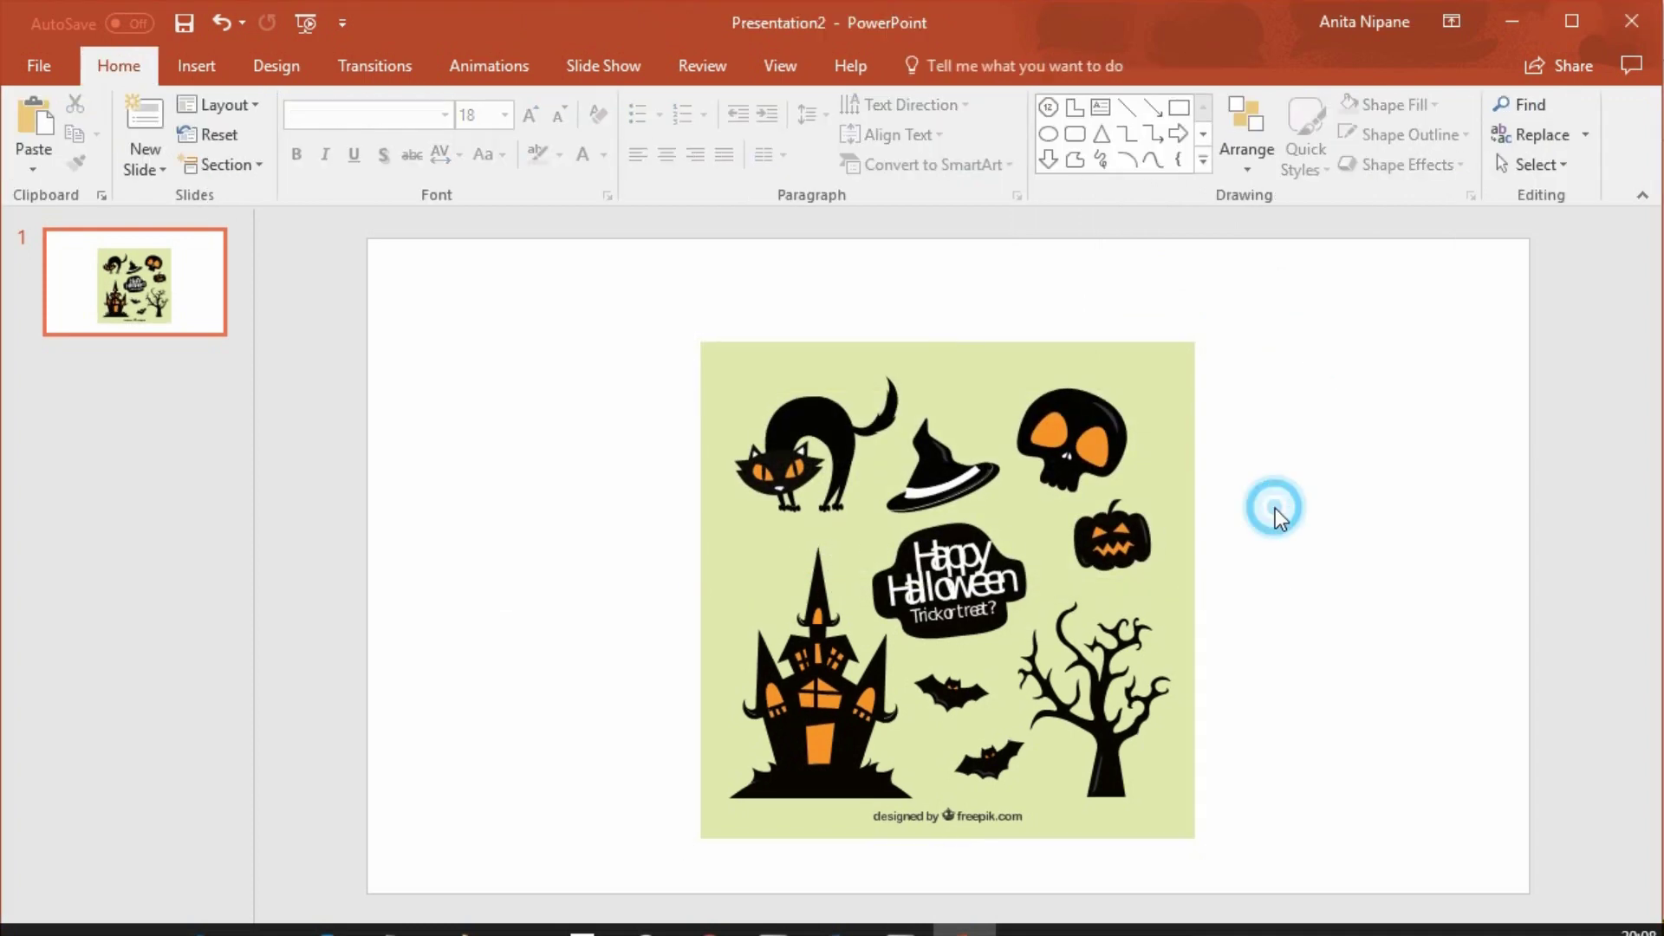
Ungroup the converted artwork again into separate shapes.
{"action": "left_click", "coordinate": [1131, 488]}
{"action": "right_click", "coordinate": [1131, 488]}
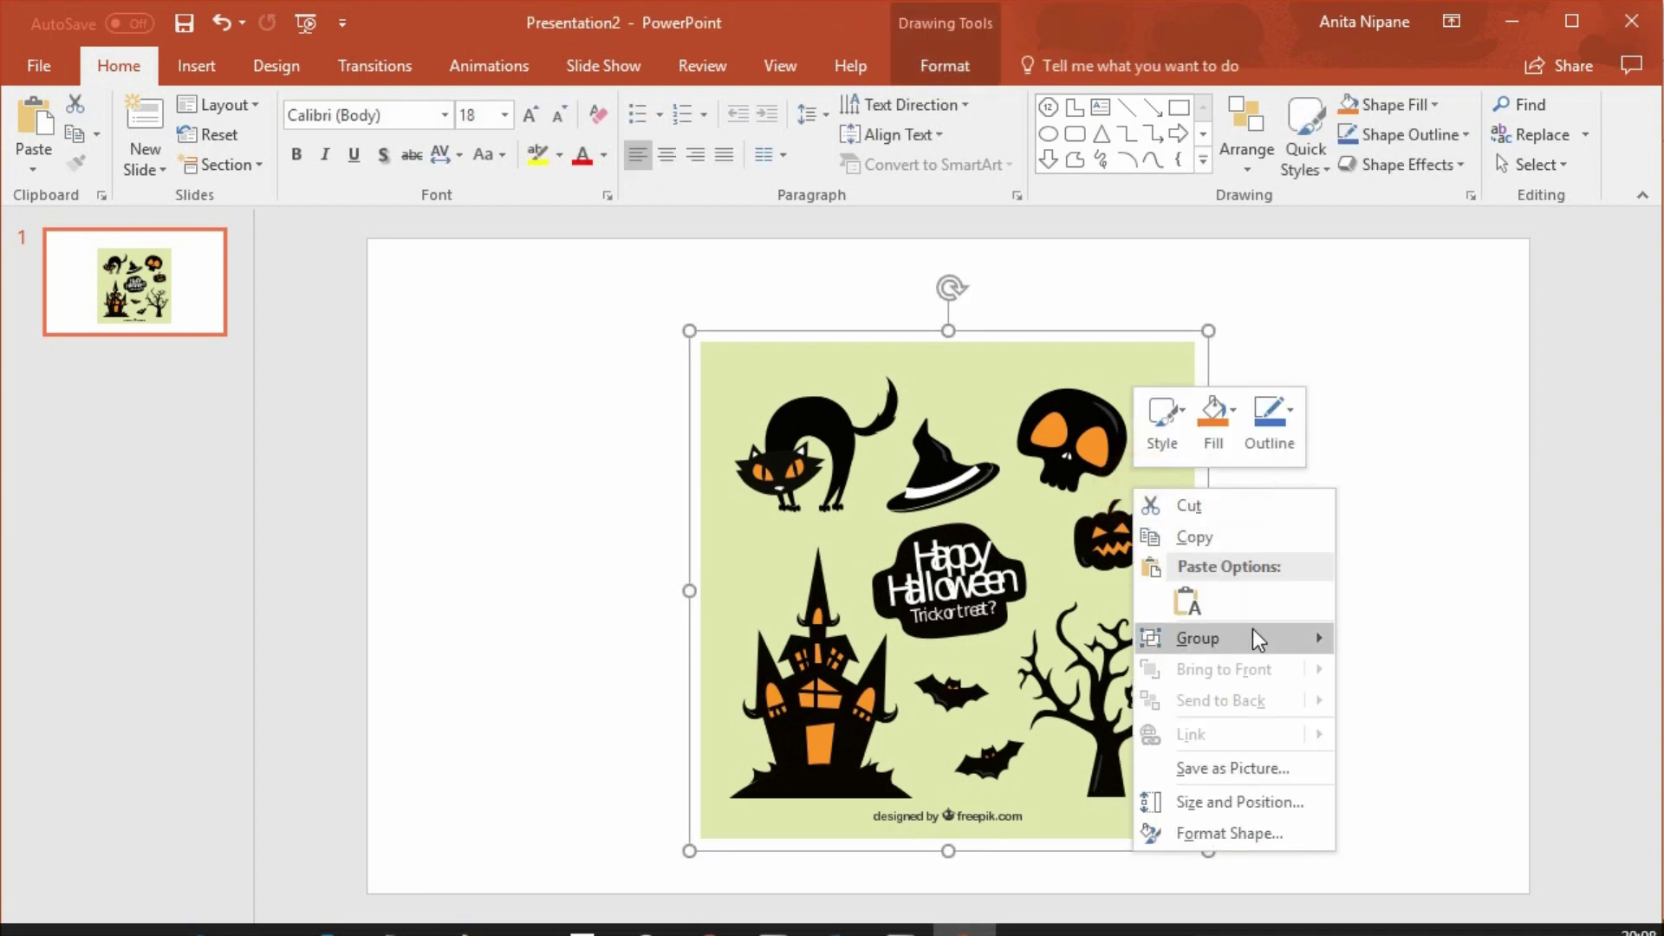
{"action": "mouse_move", "coordinate": [1259, 640]}
{"action": "left_click", "coordinate": [1408, 706]}
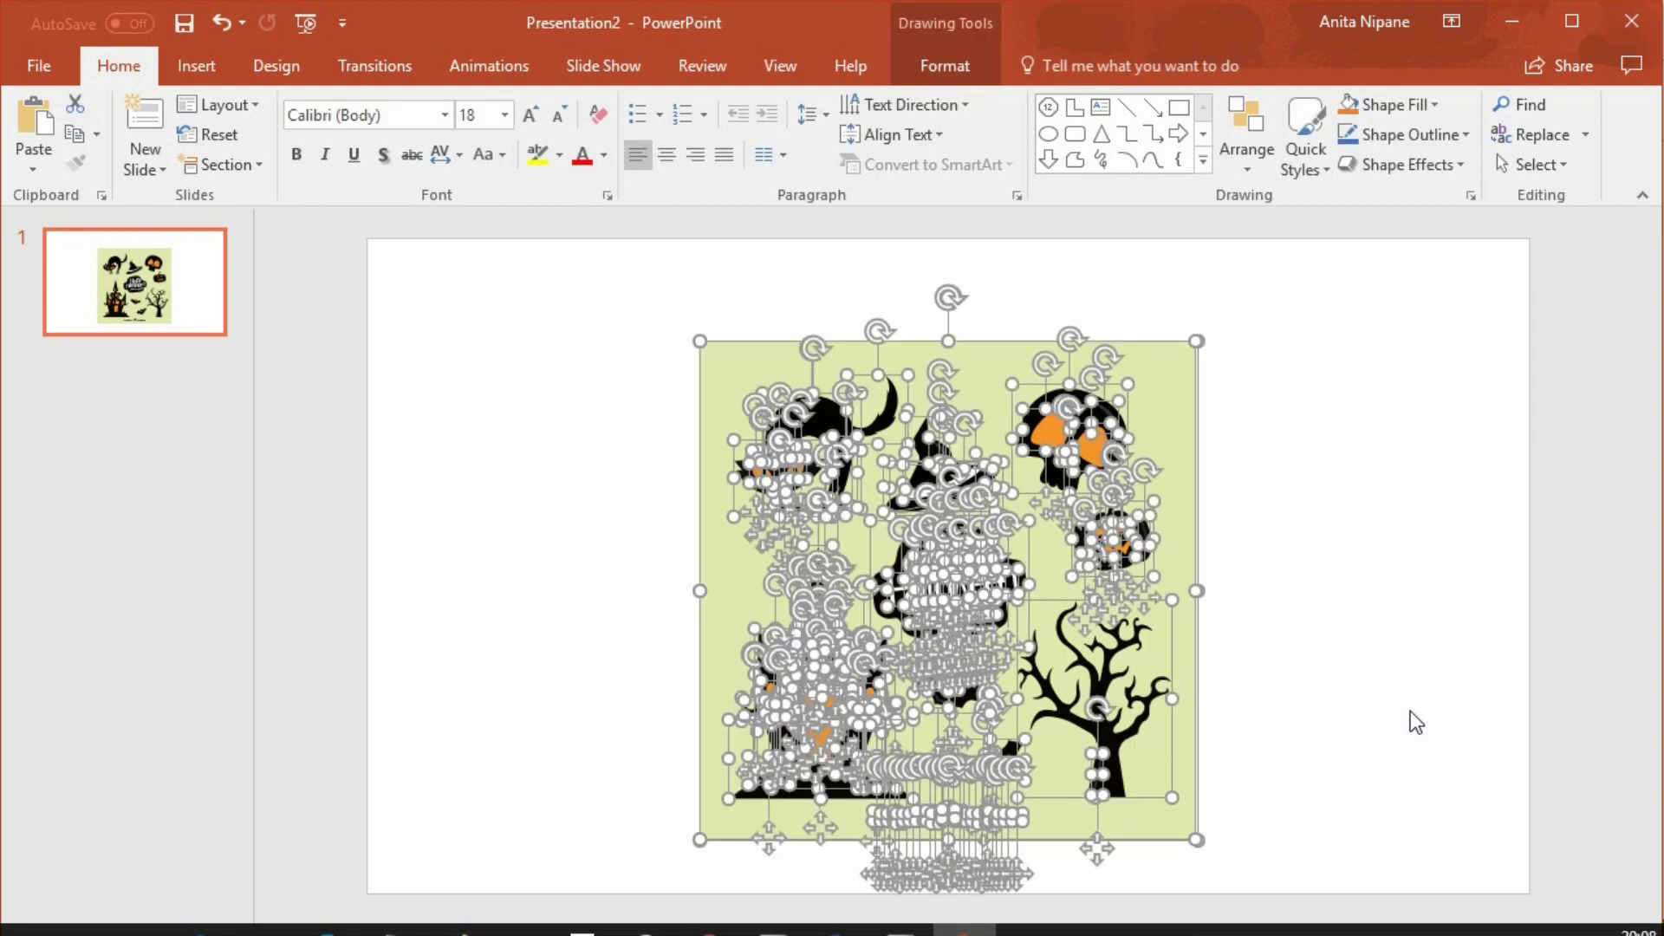
{"action": "left_click", "coordinate": [1391, 555]}
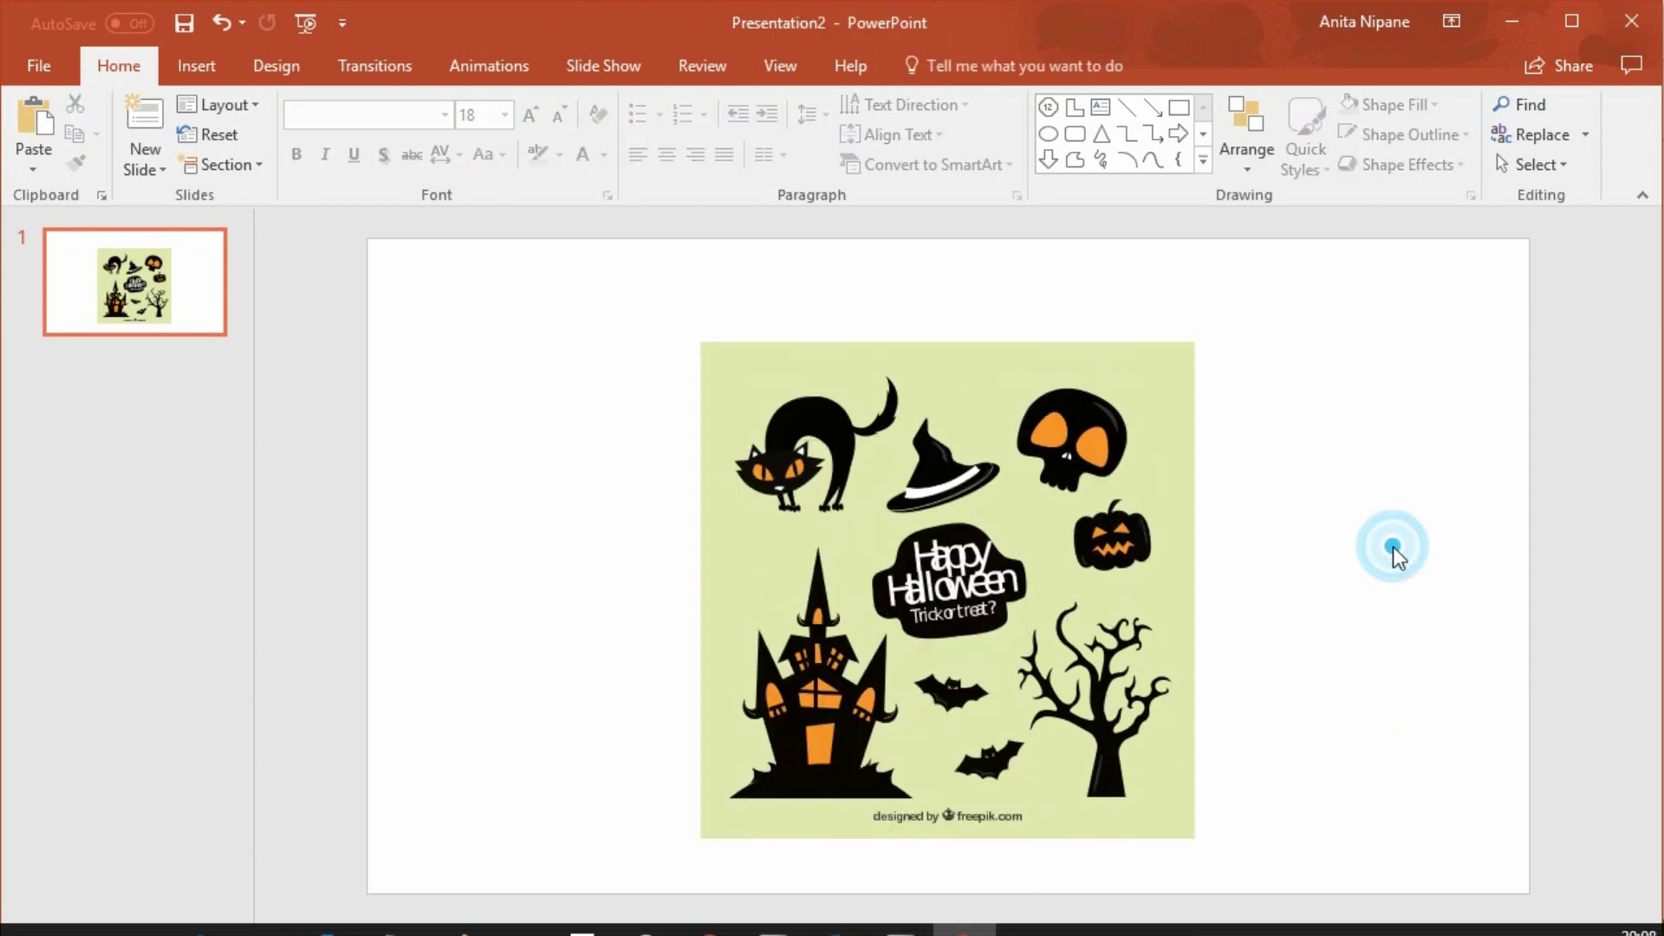
Group all the black cat's pieces, including the crescent tail tip, and move the green background away.
{"action": "mouse_move", "coordinate": [651, 293]}
{"action": "left_mouse_down"}
{"action": "mouse_move", "coordinate": [856, 529]}
{"action": "mouse_move", "coordinate": [902, 527]}
{"action": "left_mouse_up"}
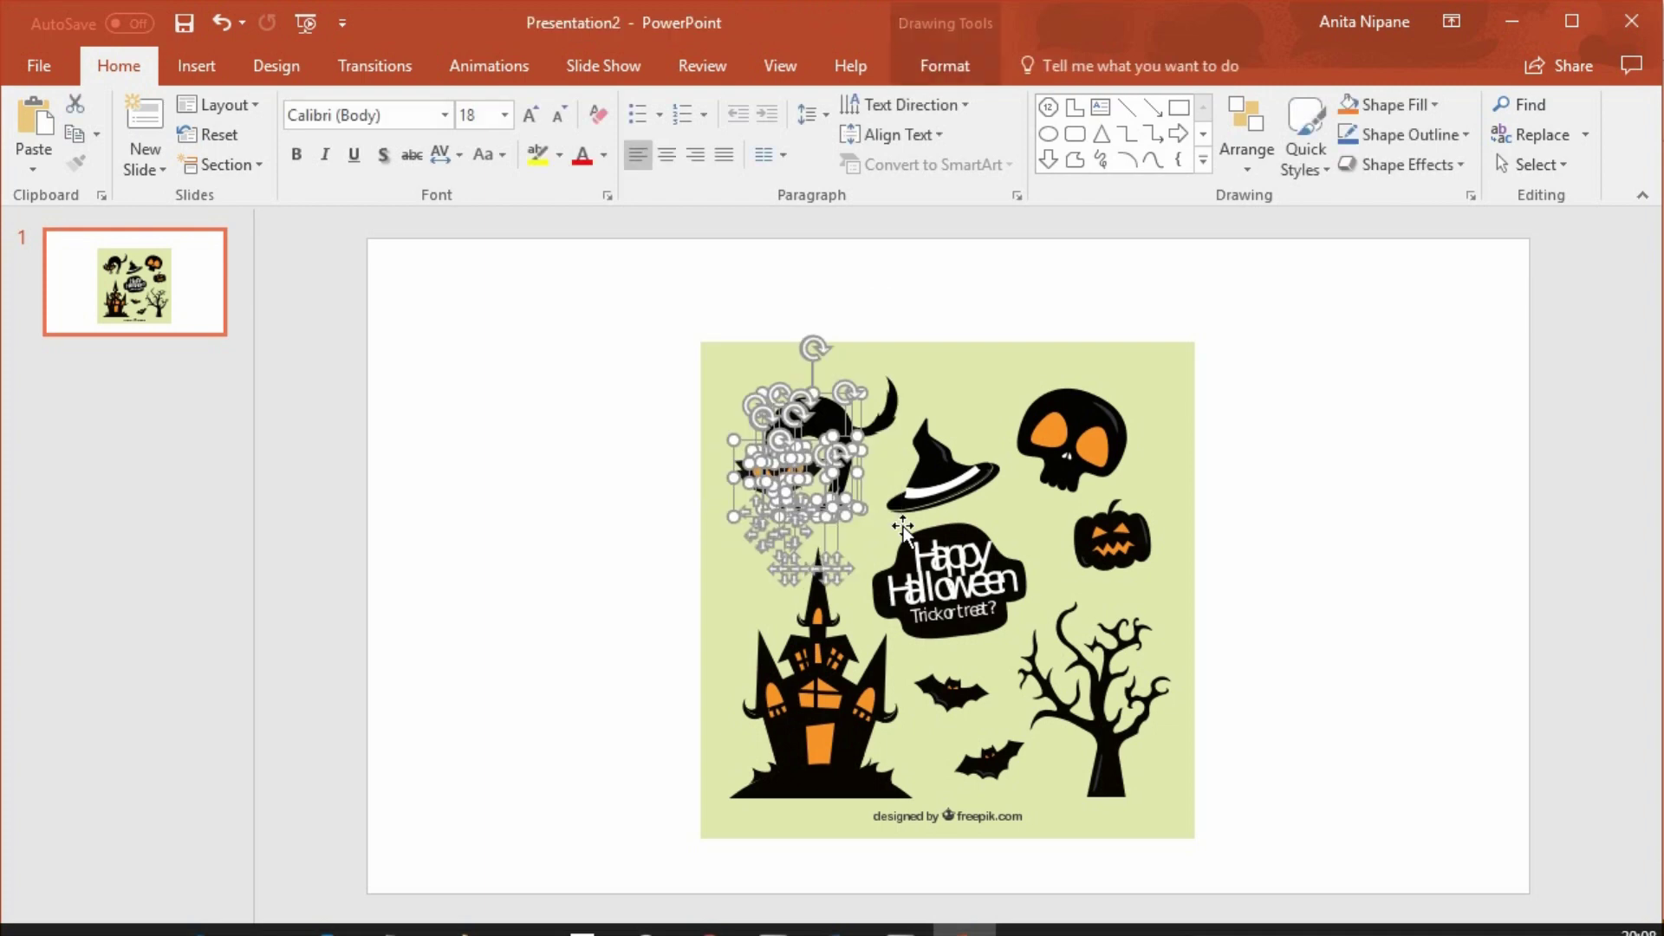
{"action": "left_click", "coordinate": [883, 419], "text": "shift"}
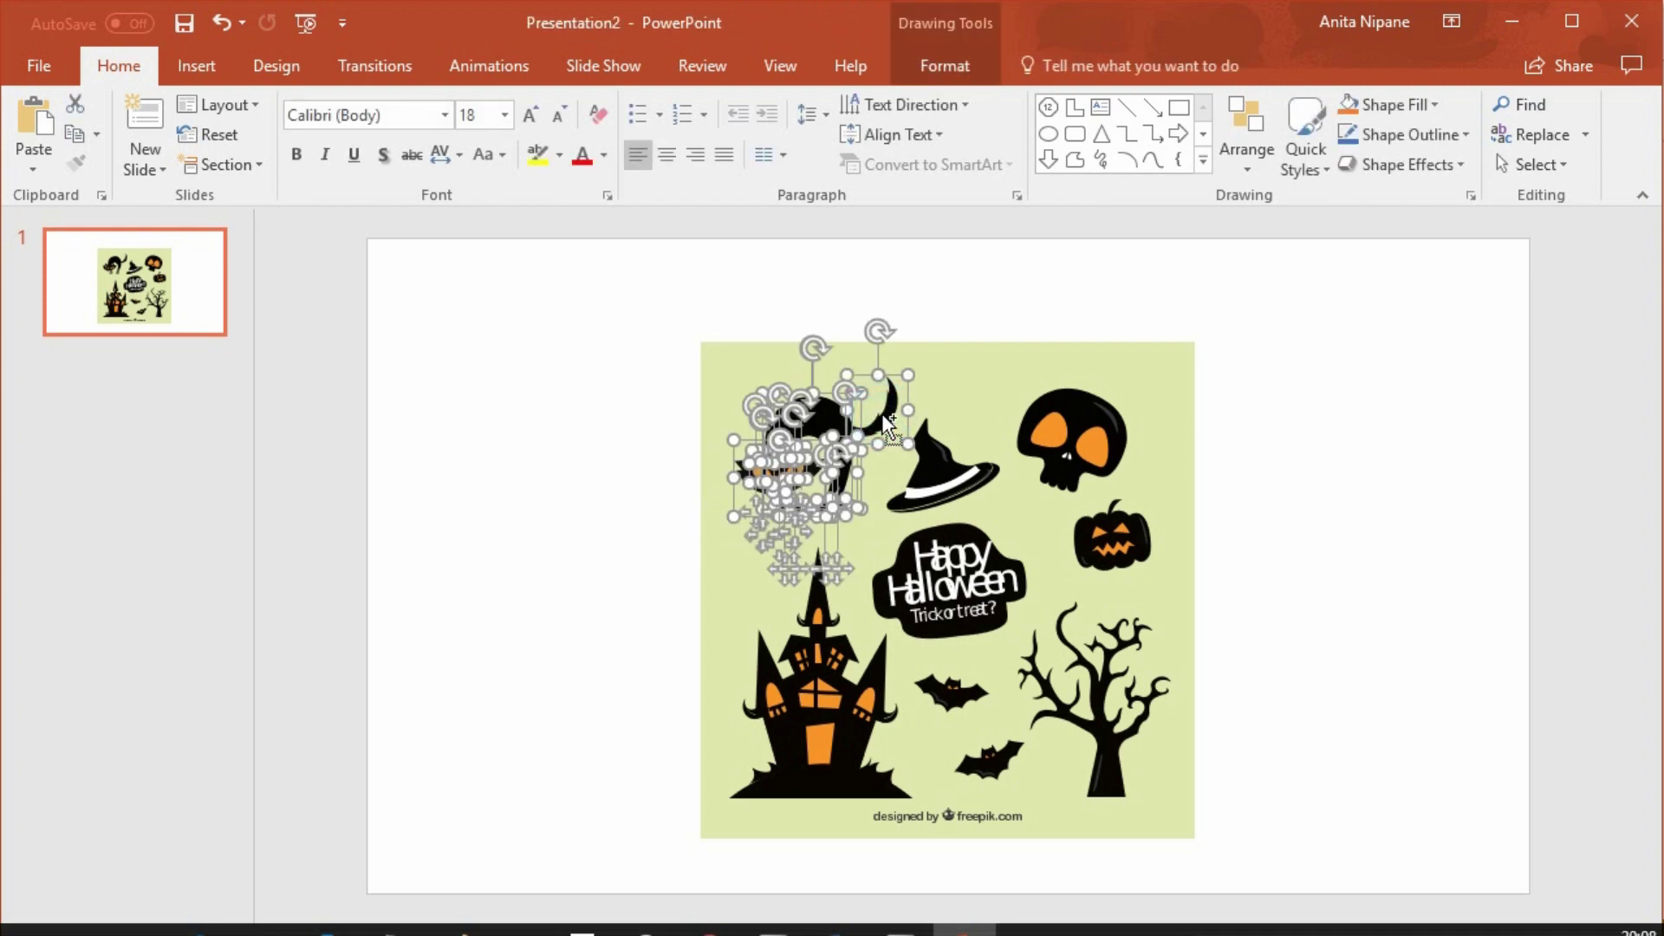
{"action": "key", "text": "ctrl+g"}
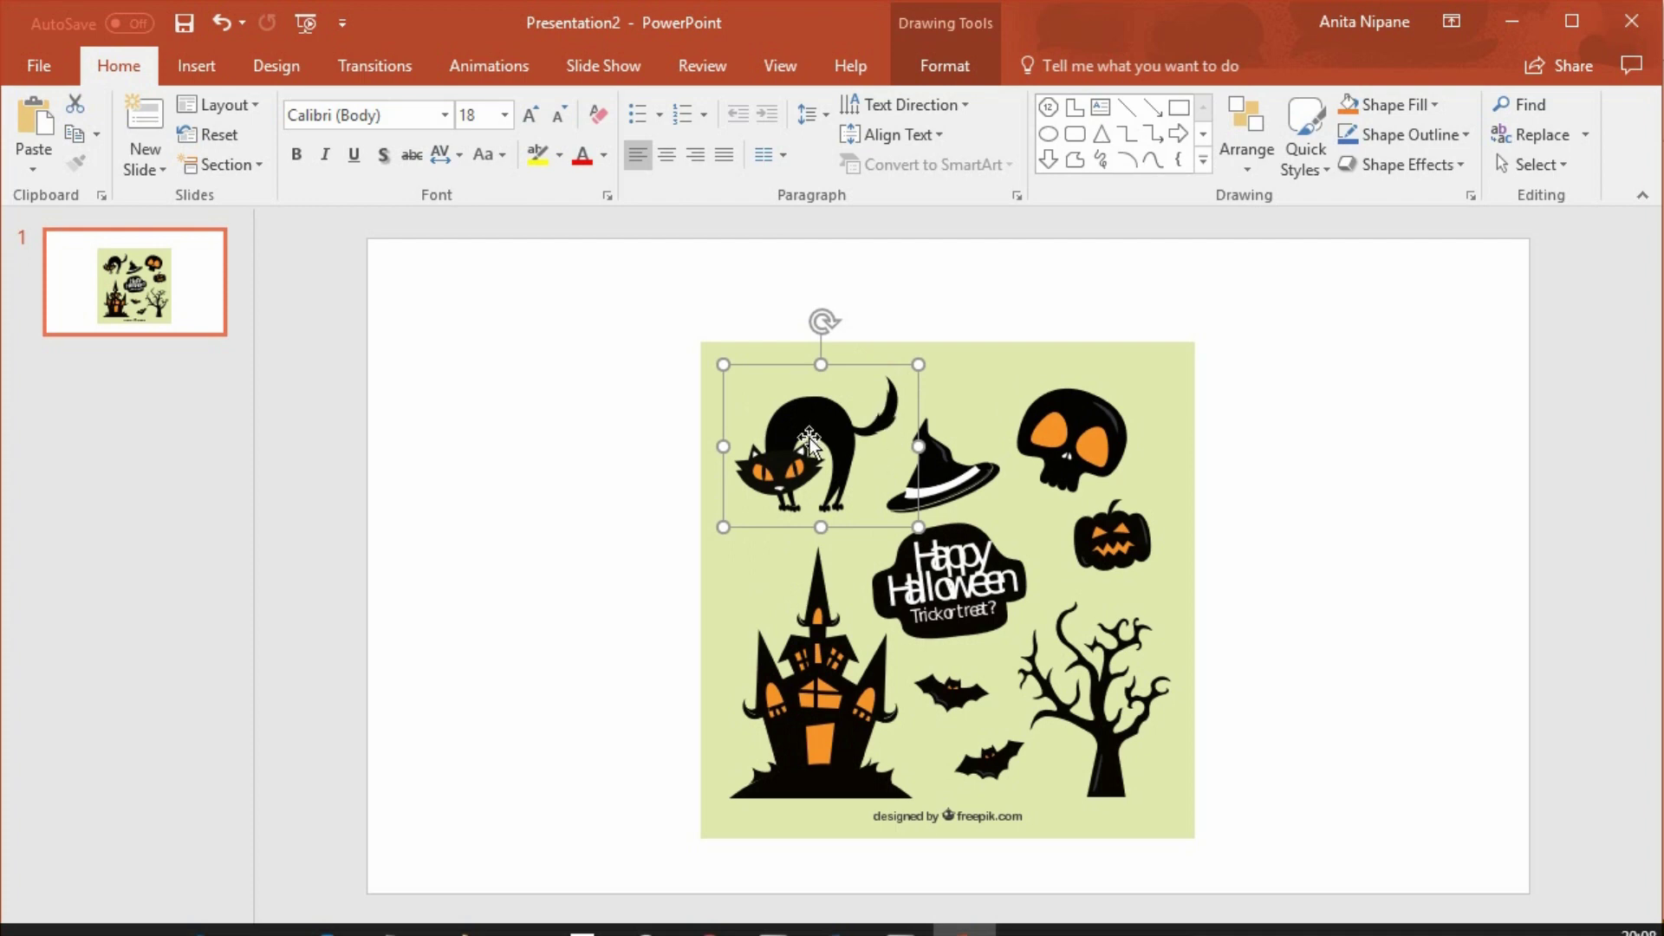
{"action": "left_click_drag", "start_coordinate": [812, 439], "coordinate": [568, 390]}
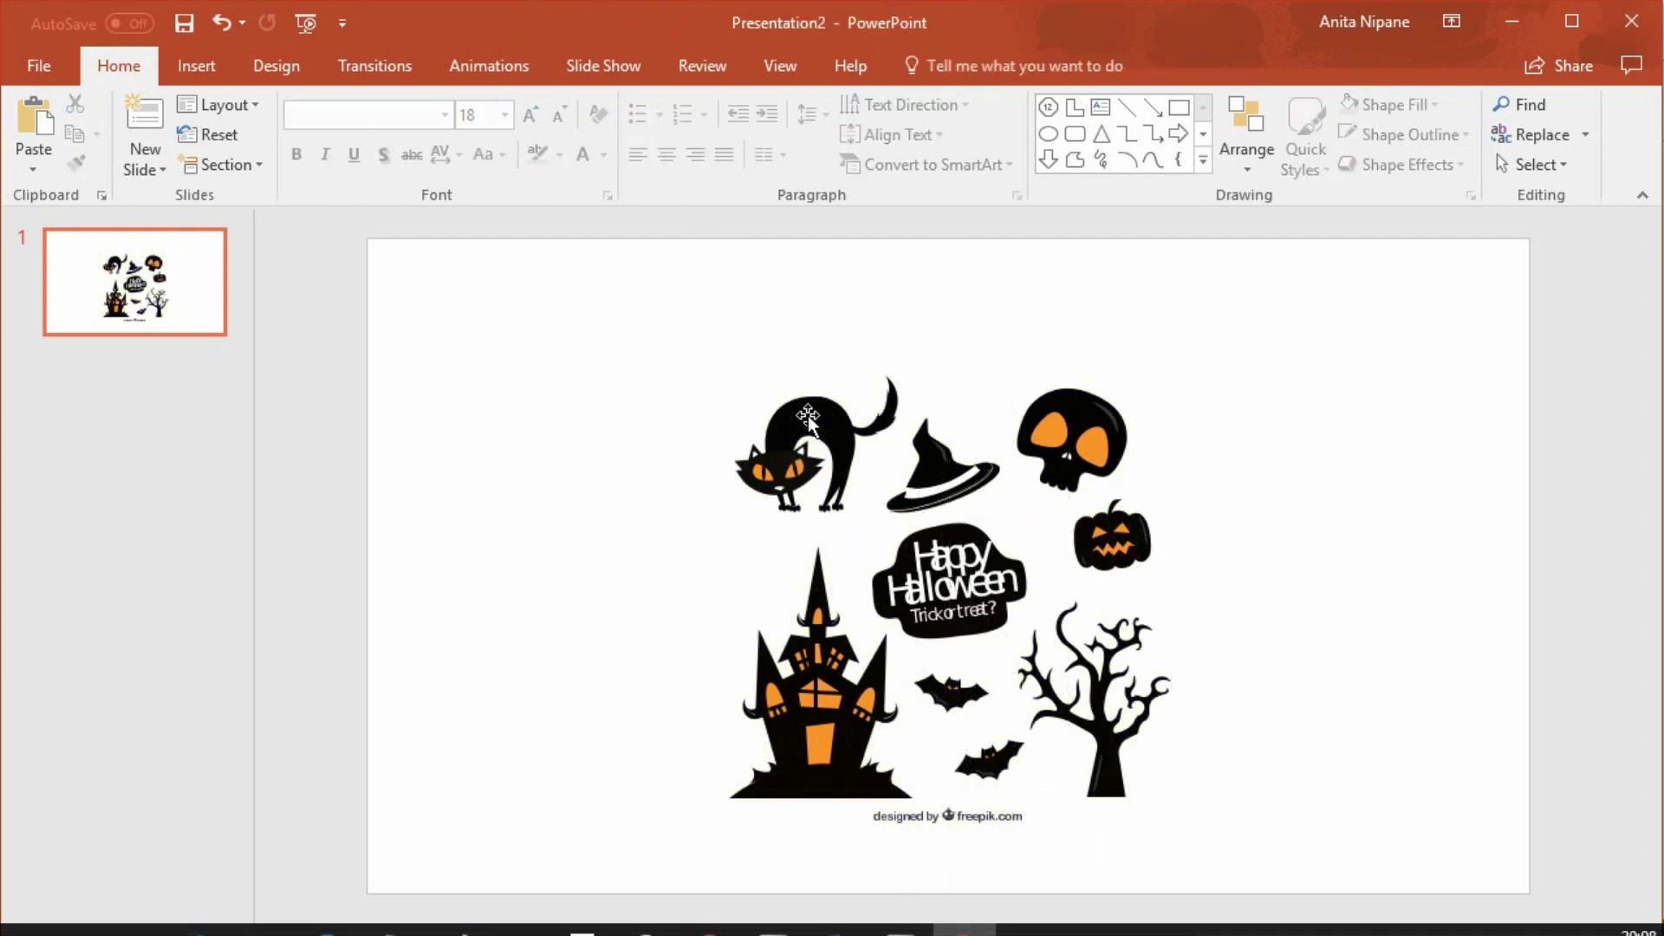
Move the cat group to the slide's upper left and enlarge it toward the lower left.
{"action": "left_click_drag", "start_coordinate": [806, 414], "coordinate": [572, 369]}
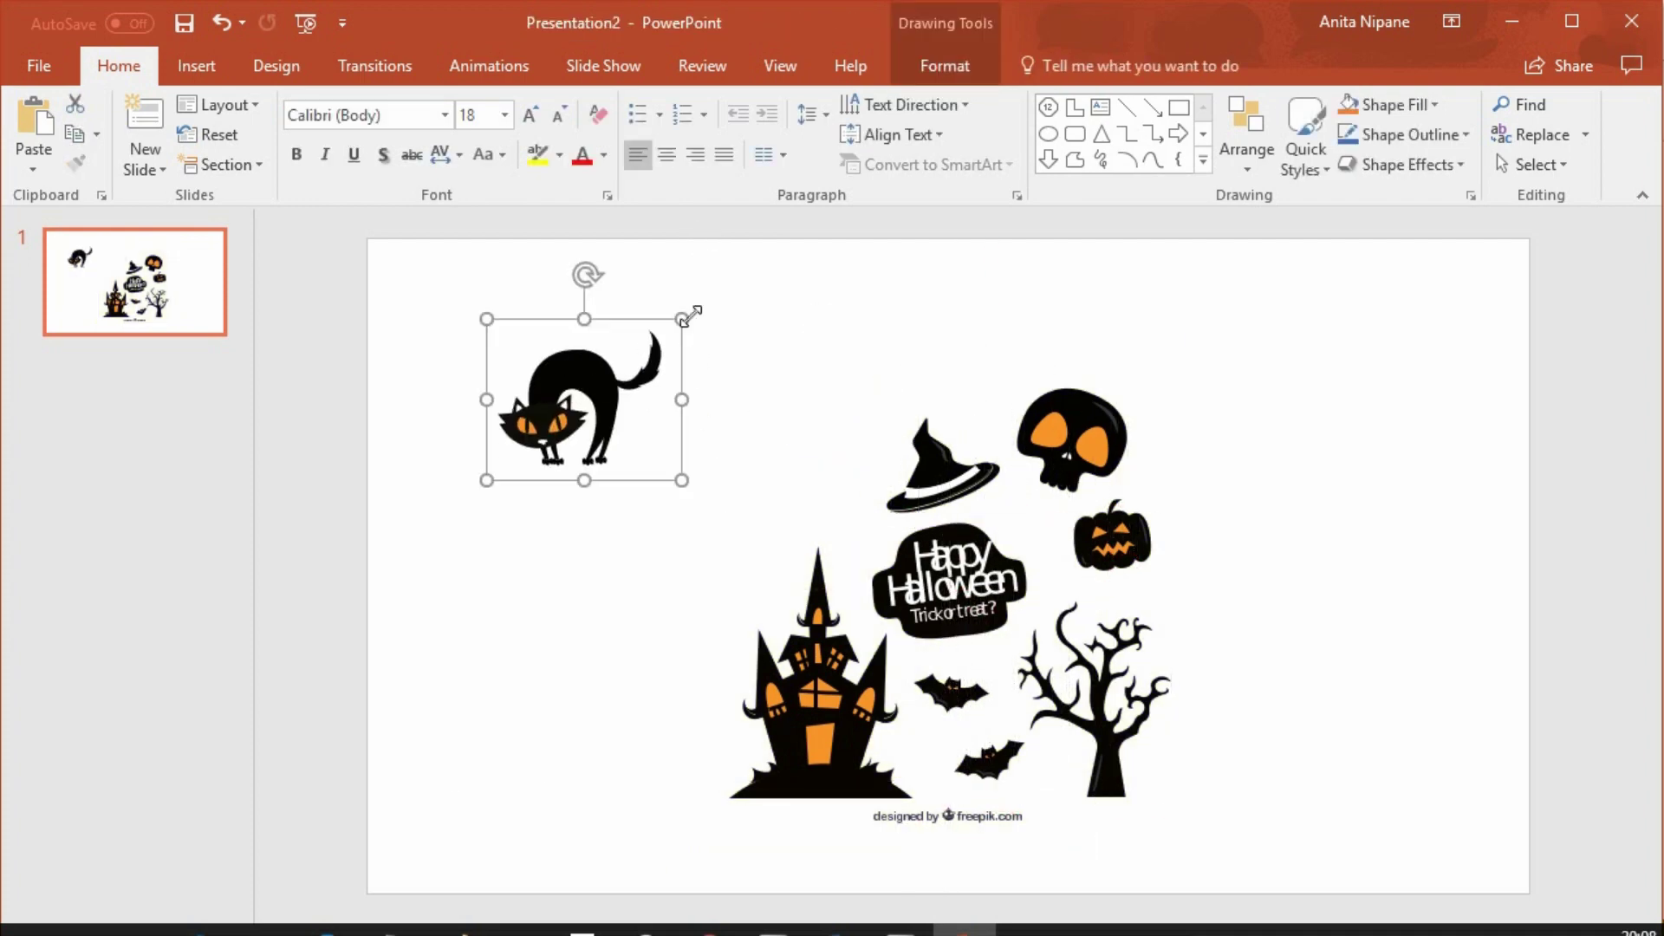
{"action": "left_click_drag", "start_coordinate": [682, 319], "coordinate": [791, 271]}
{"action": "key", "text": "ctrl+z"}
{"action": "left_click_drag", "start_coordinate": [483, 479], "coordinate": [319, 611]}
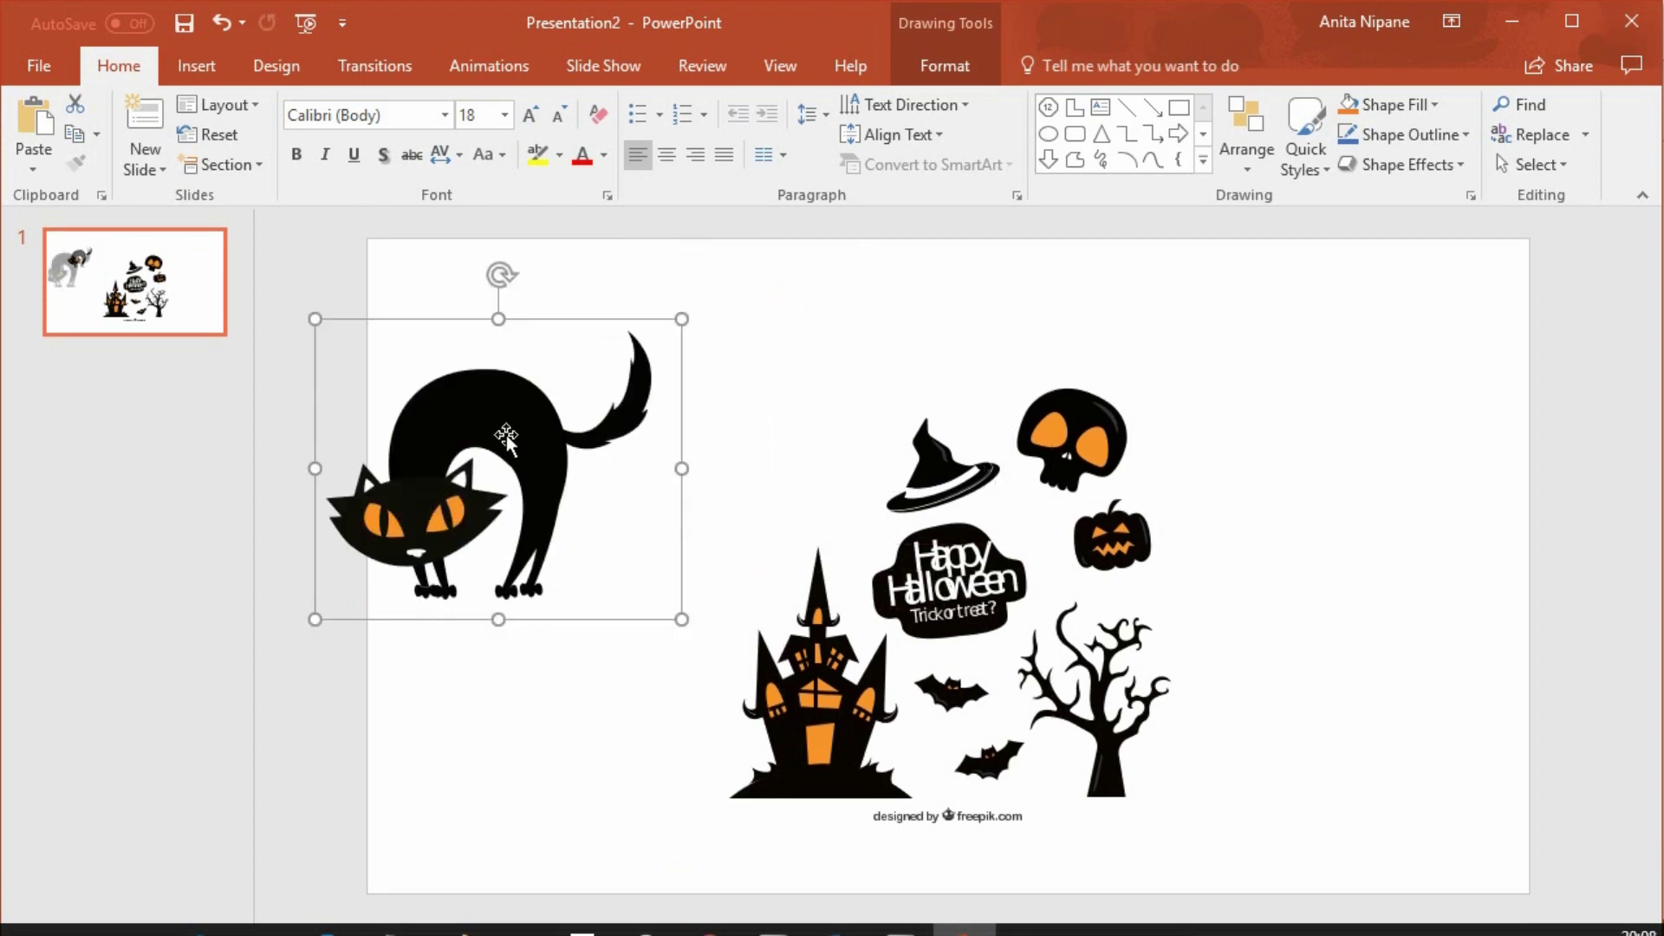
{"action": "left_click_drag", "start_coordinate": [505, 433], "coordinate": [574, 418]}
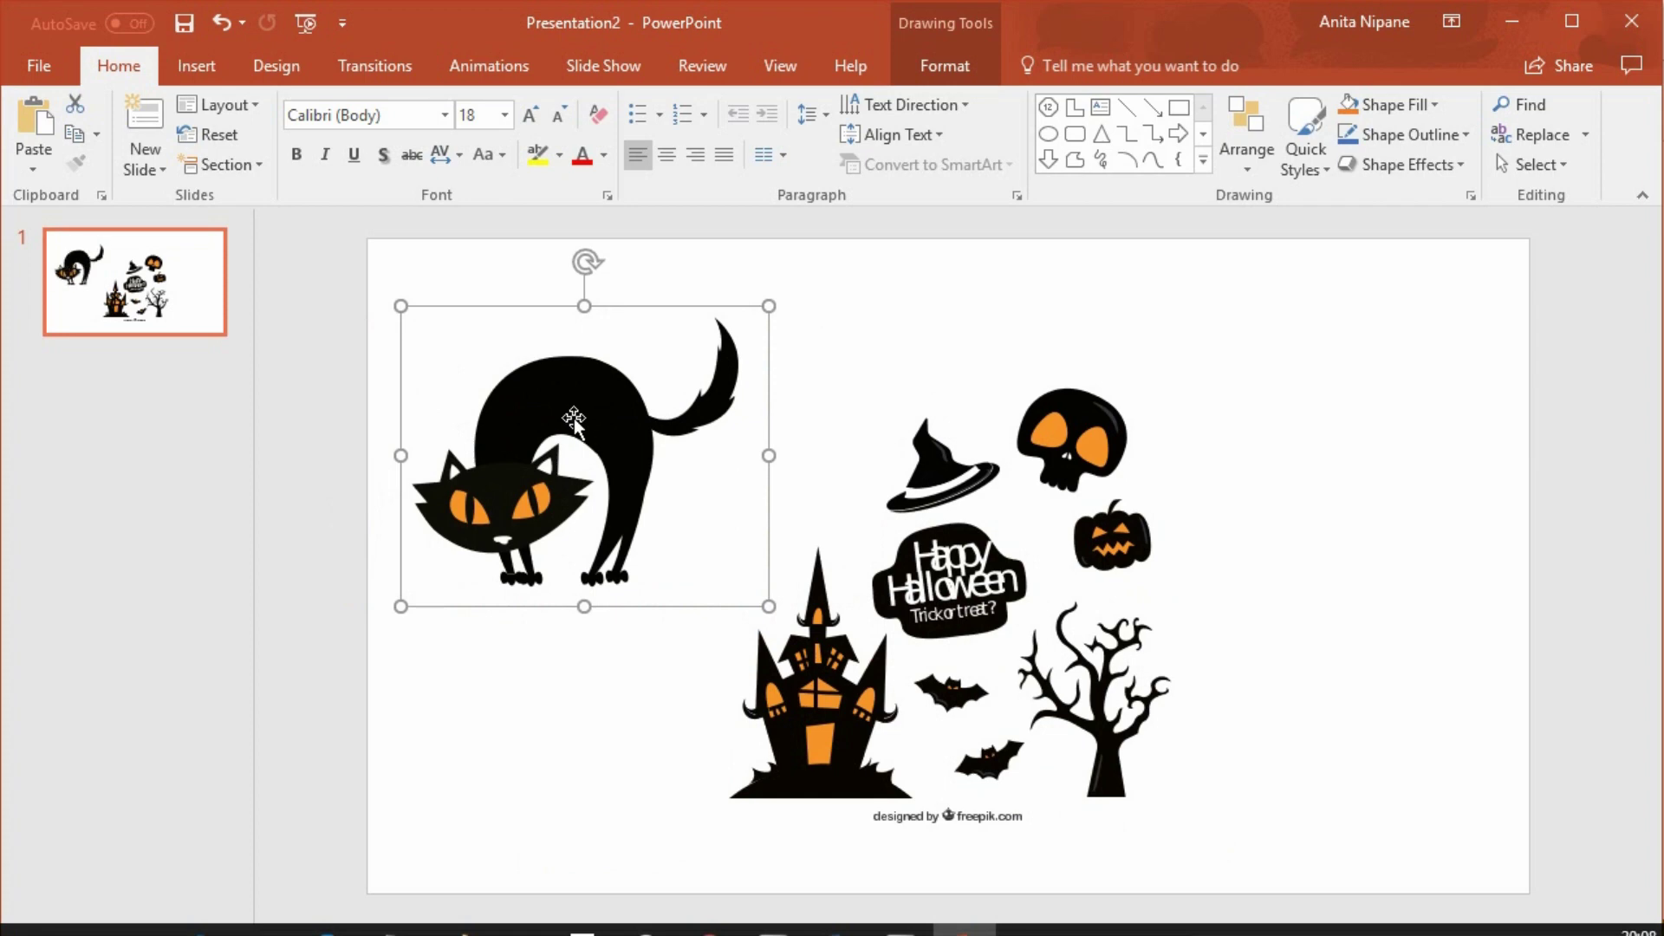
Ungroup the black cat back into its separate pieces.
{"action": "right_click", "coordinate": [575, 421]}
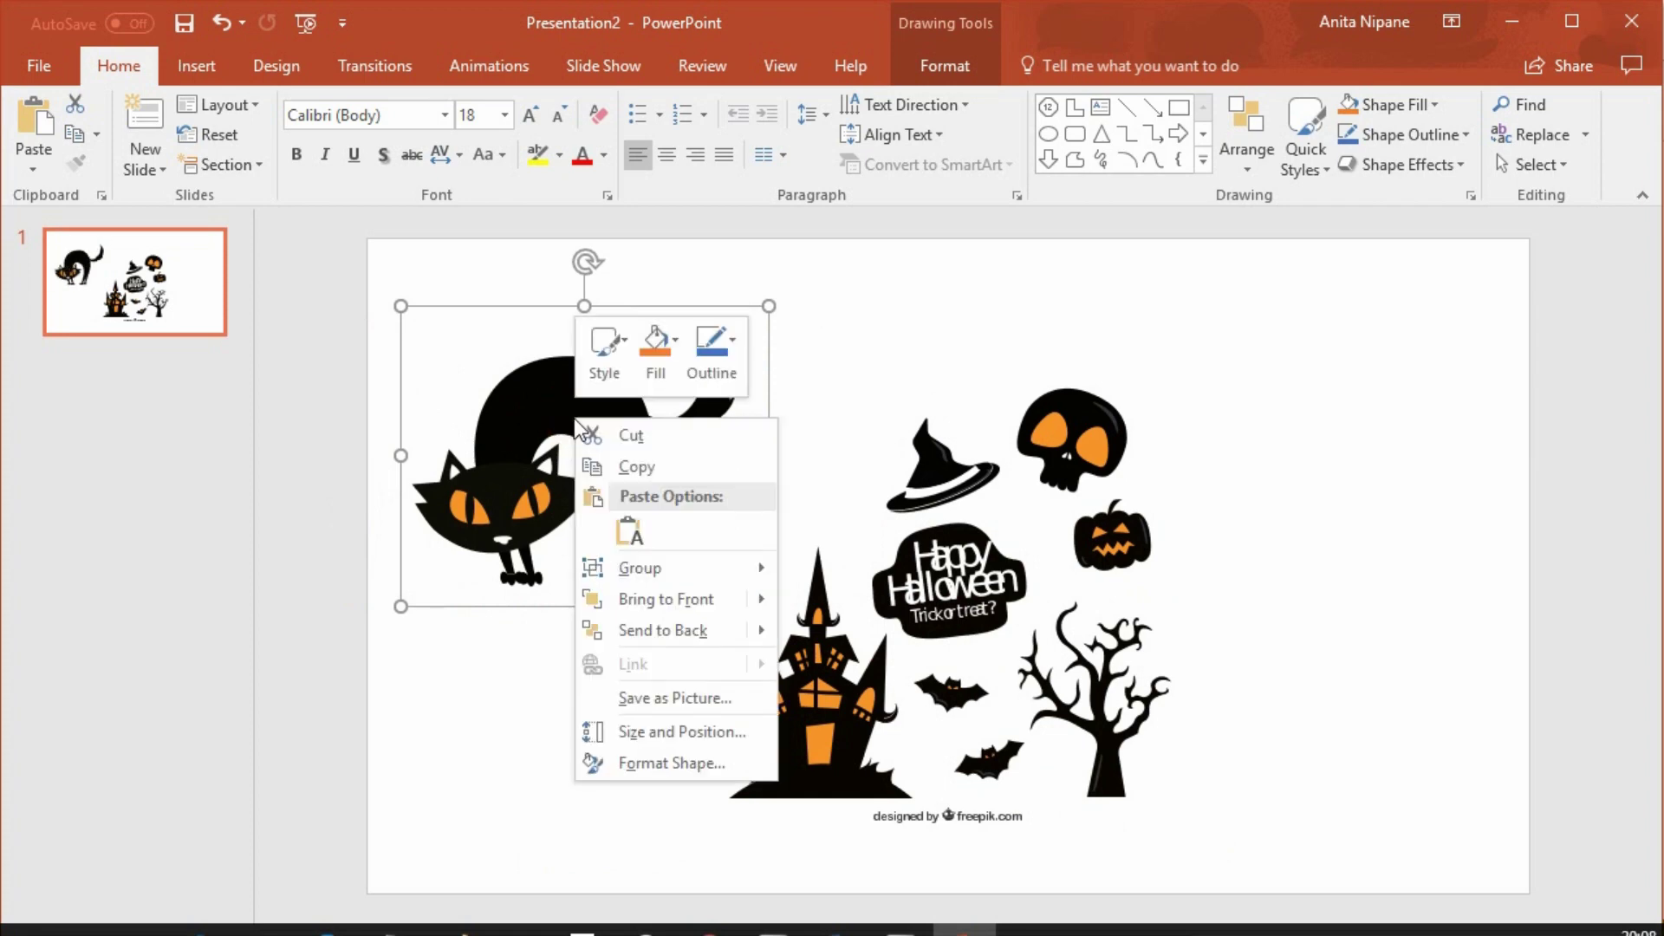
{"action": "mouse_move", "coordinate": [657, 569]}
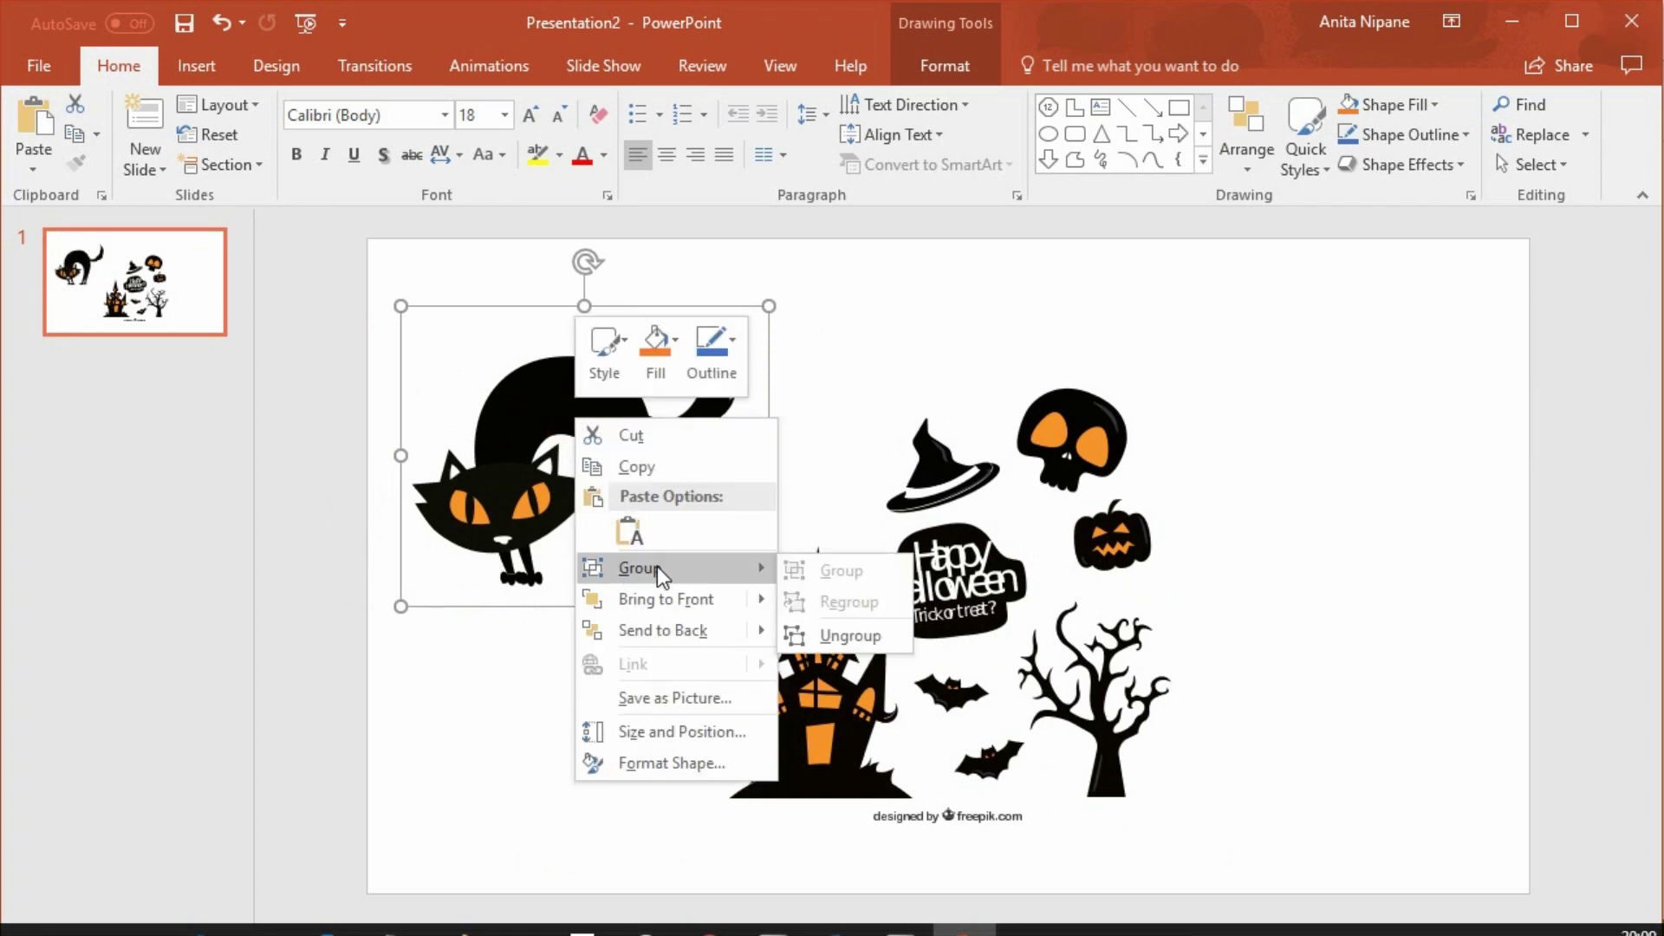
{"action": "left_click", "coordinate": [853, 638]}
{"action": "left_click", "coordinate": [840, 320]}
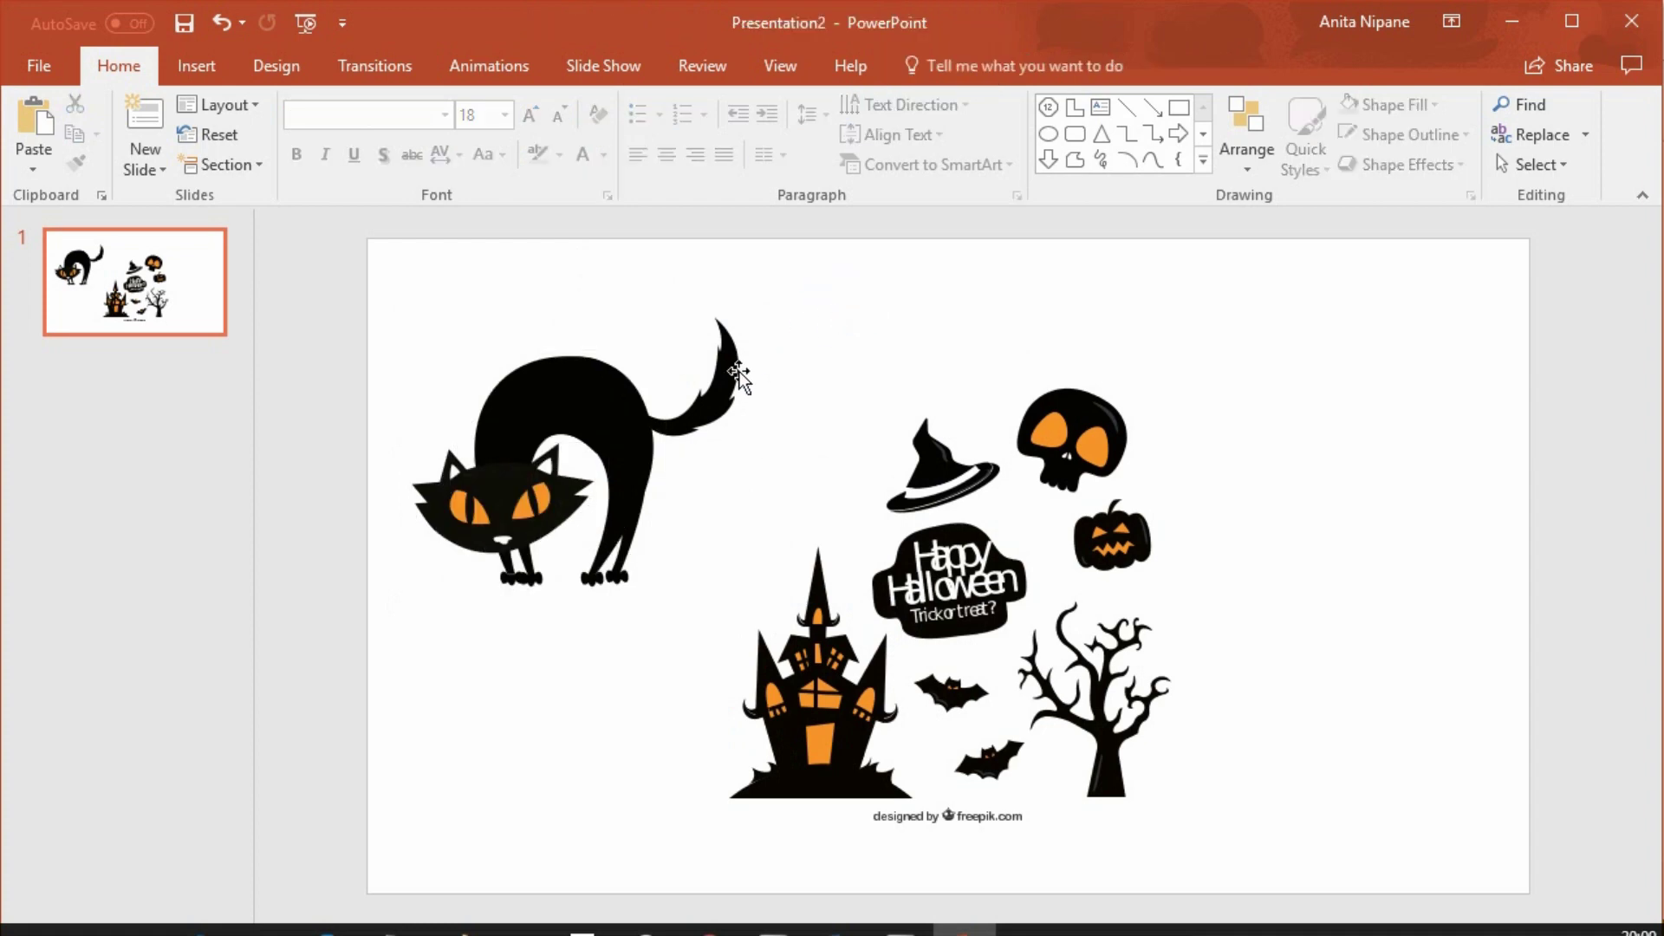
Reshape the crescent tail tip in Edit Points, moving two vertices and deleting one.
{"action": "left_click", "coordinate": [710, 401]}
{"action": "right_click", "coordinate": [712, 401]}
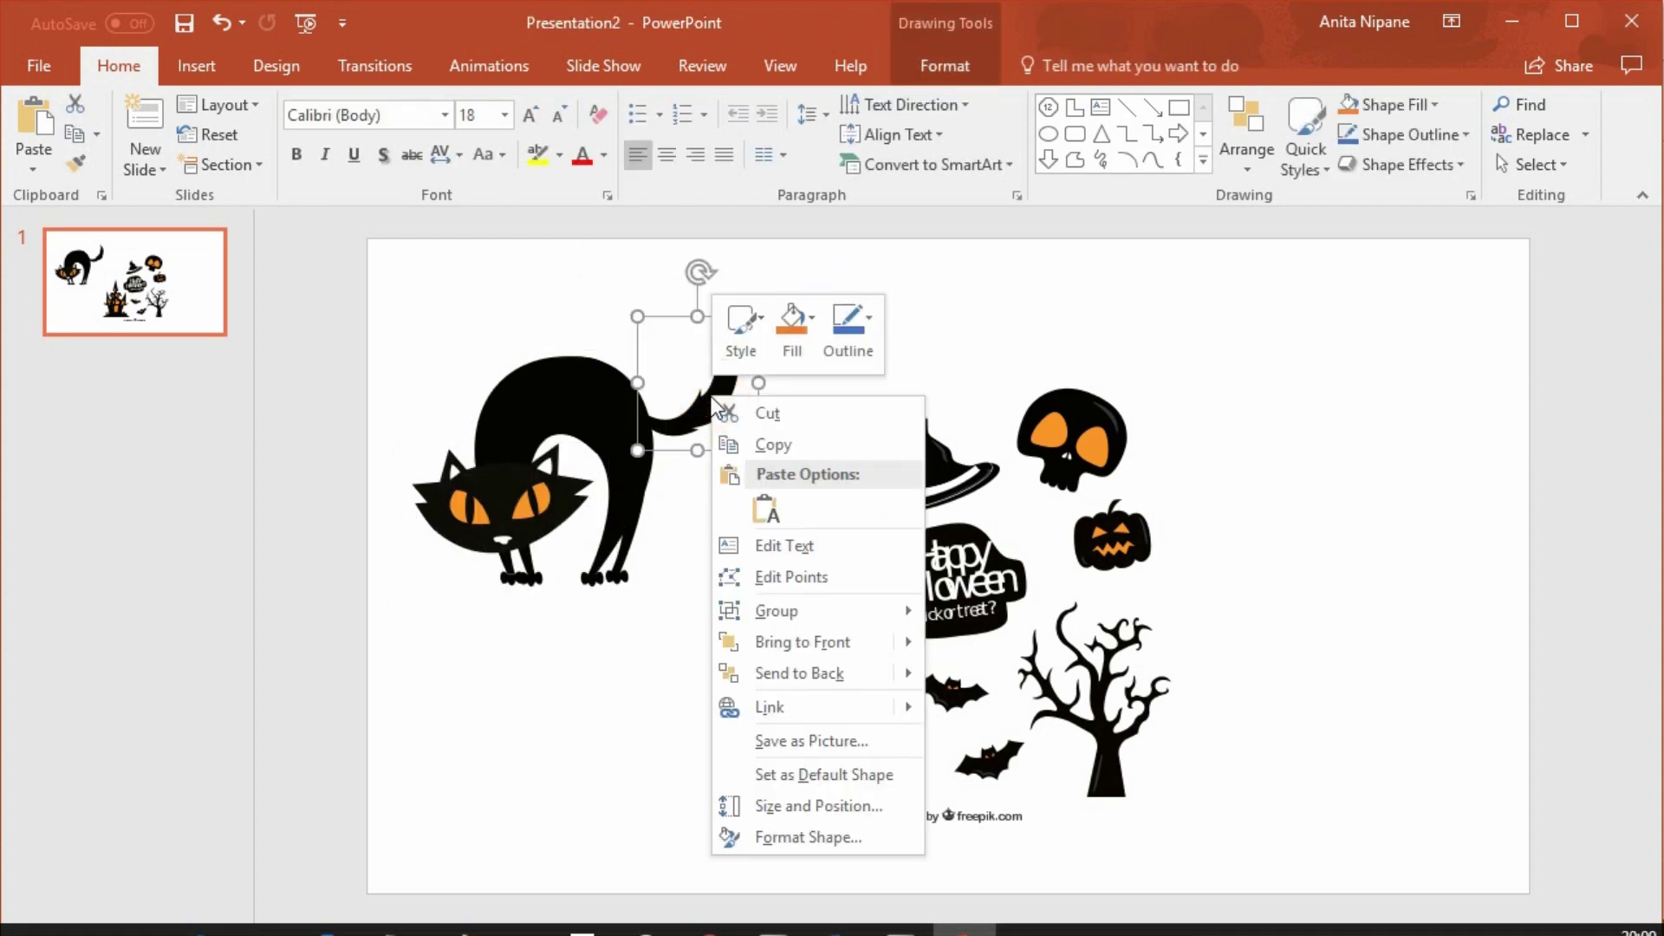
{"action": "left_click", "coordinate": [766, 576]}
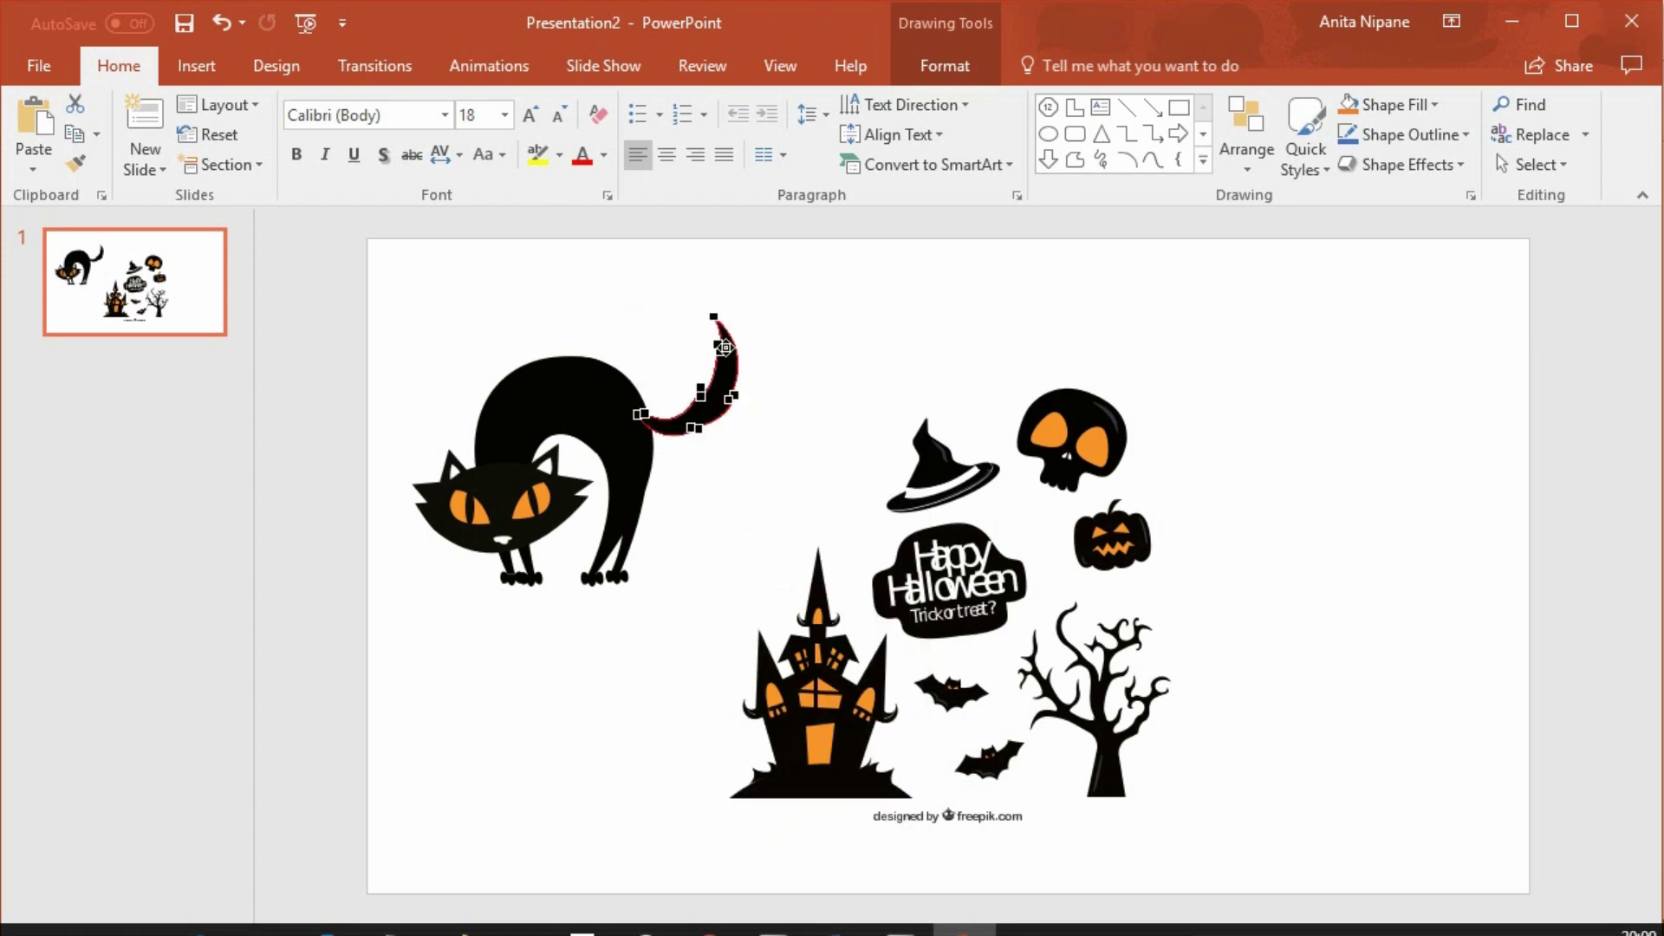
{"action": "left_click_drag", "start_coordinate": [720, 344], "coordinate": [680, 333]}
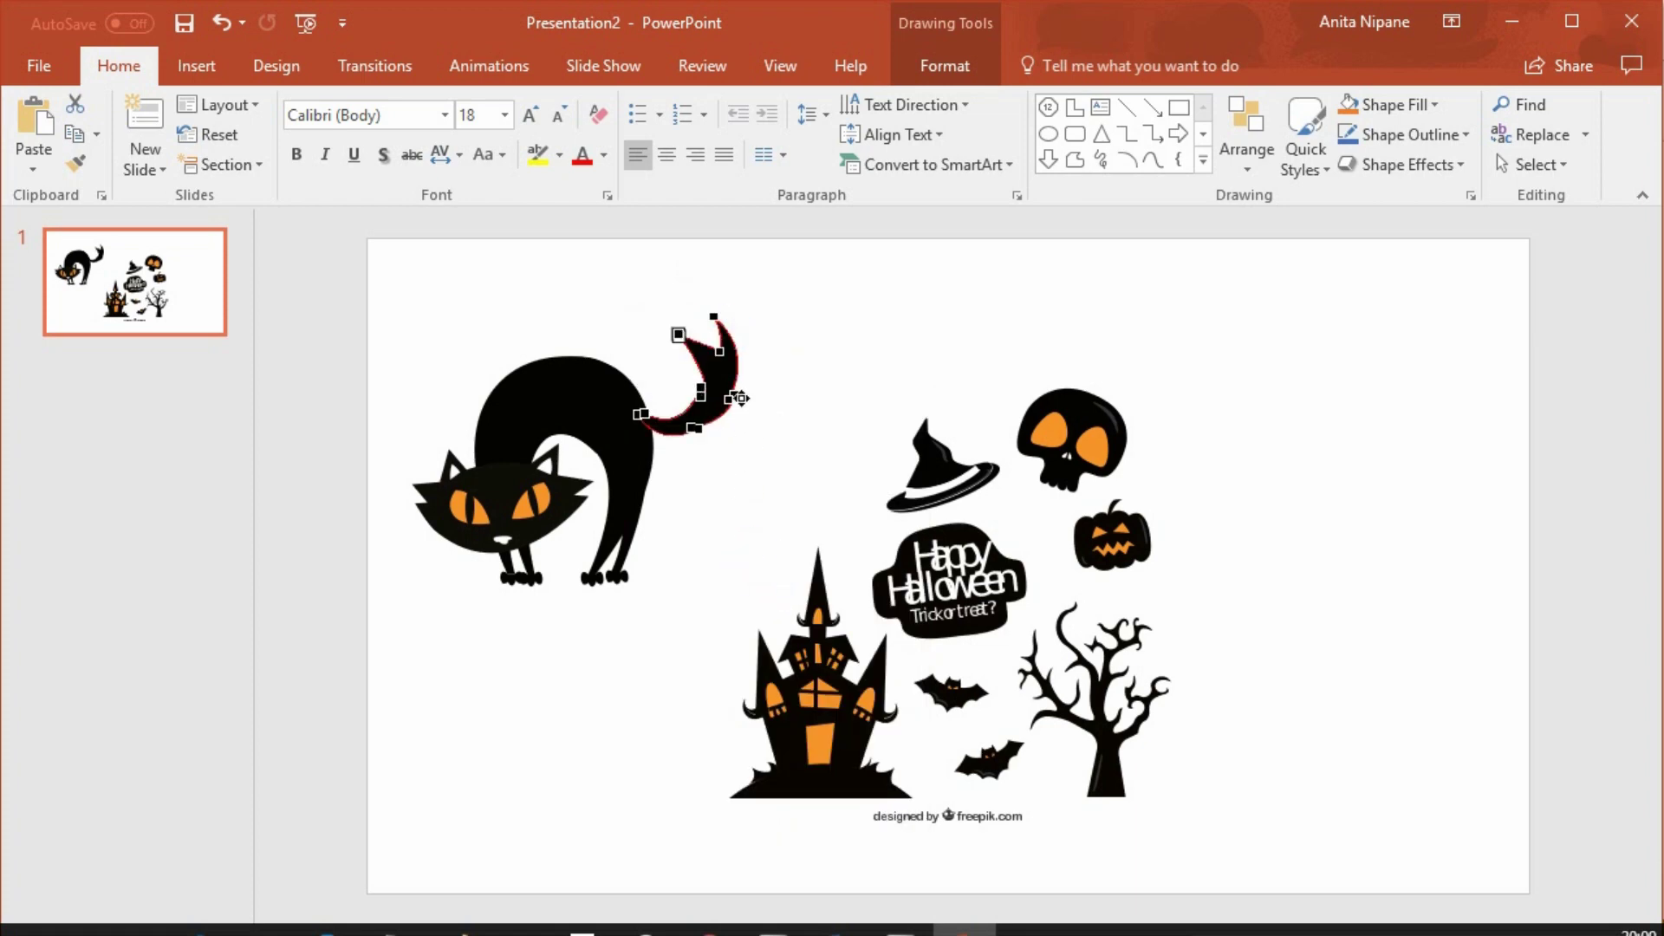
{"action": "left_click_drag", "start_coordinate": [737, 394], "coordinate": [773, 380]}
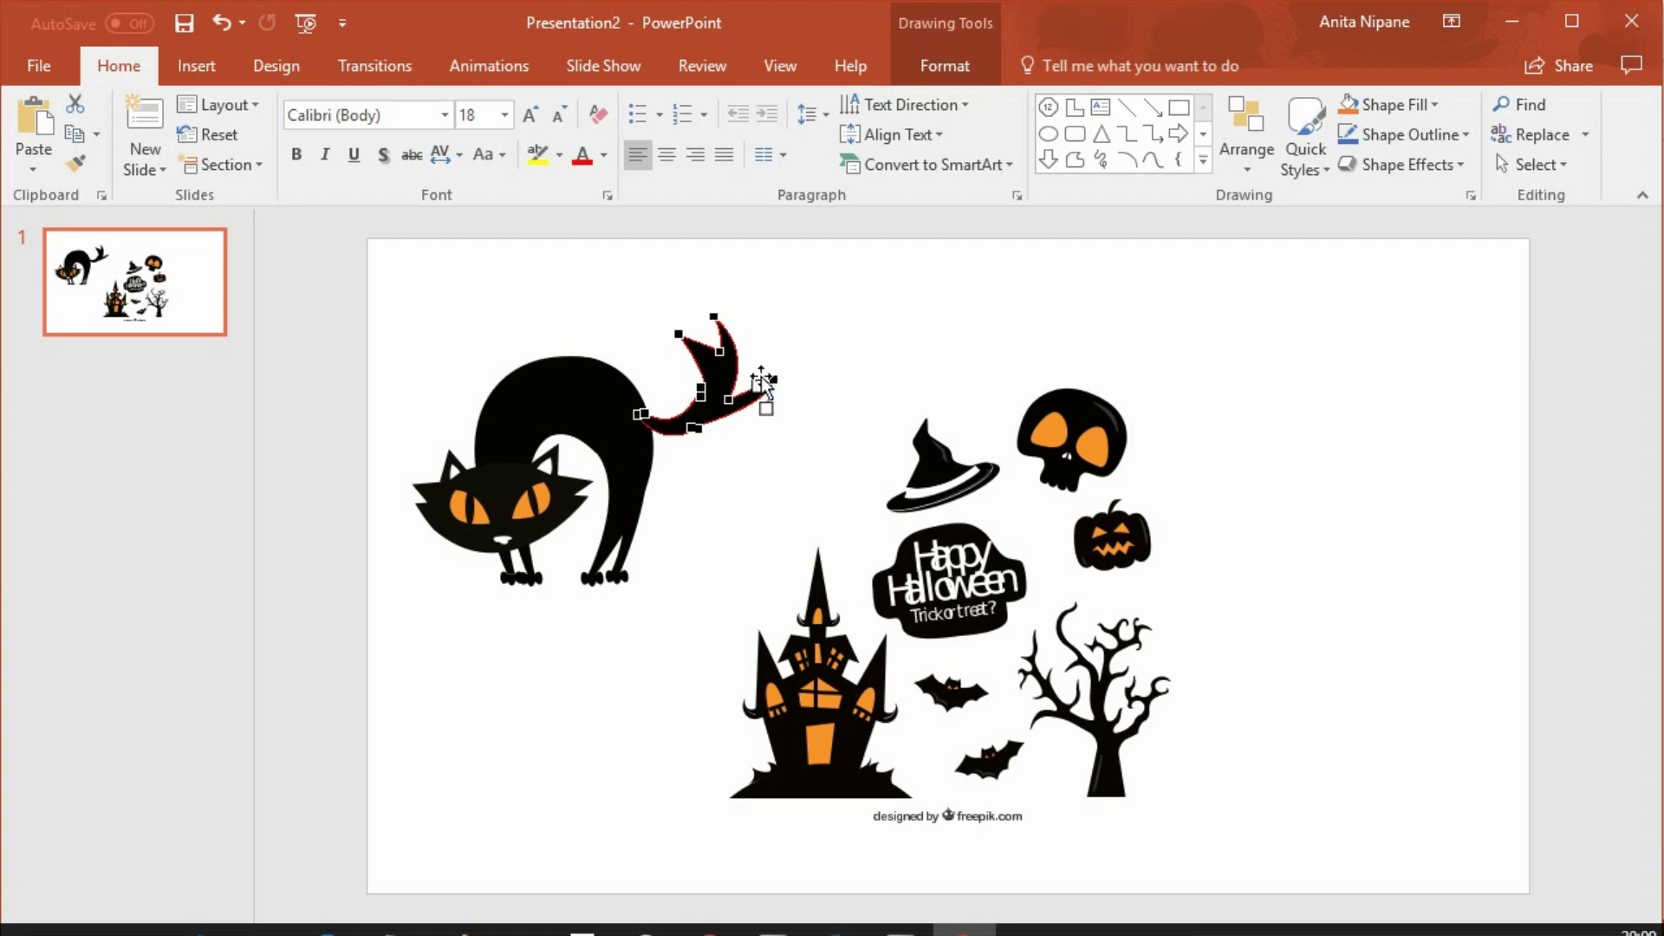
{"action": "right_click", "coordinate": [773, 379]}
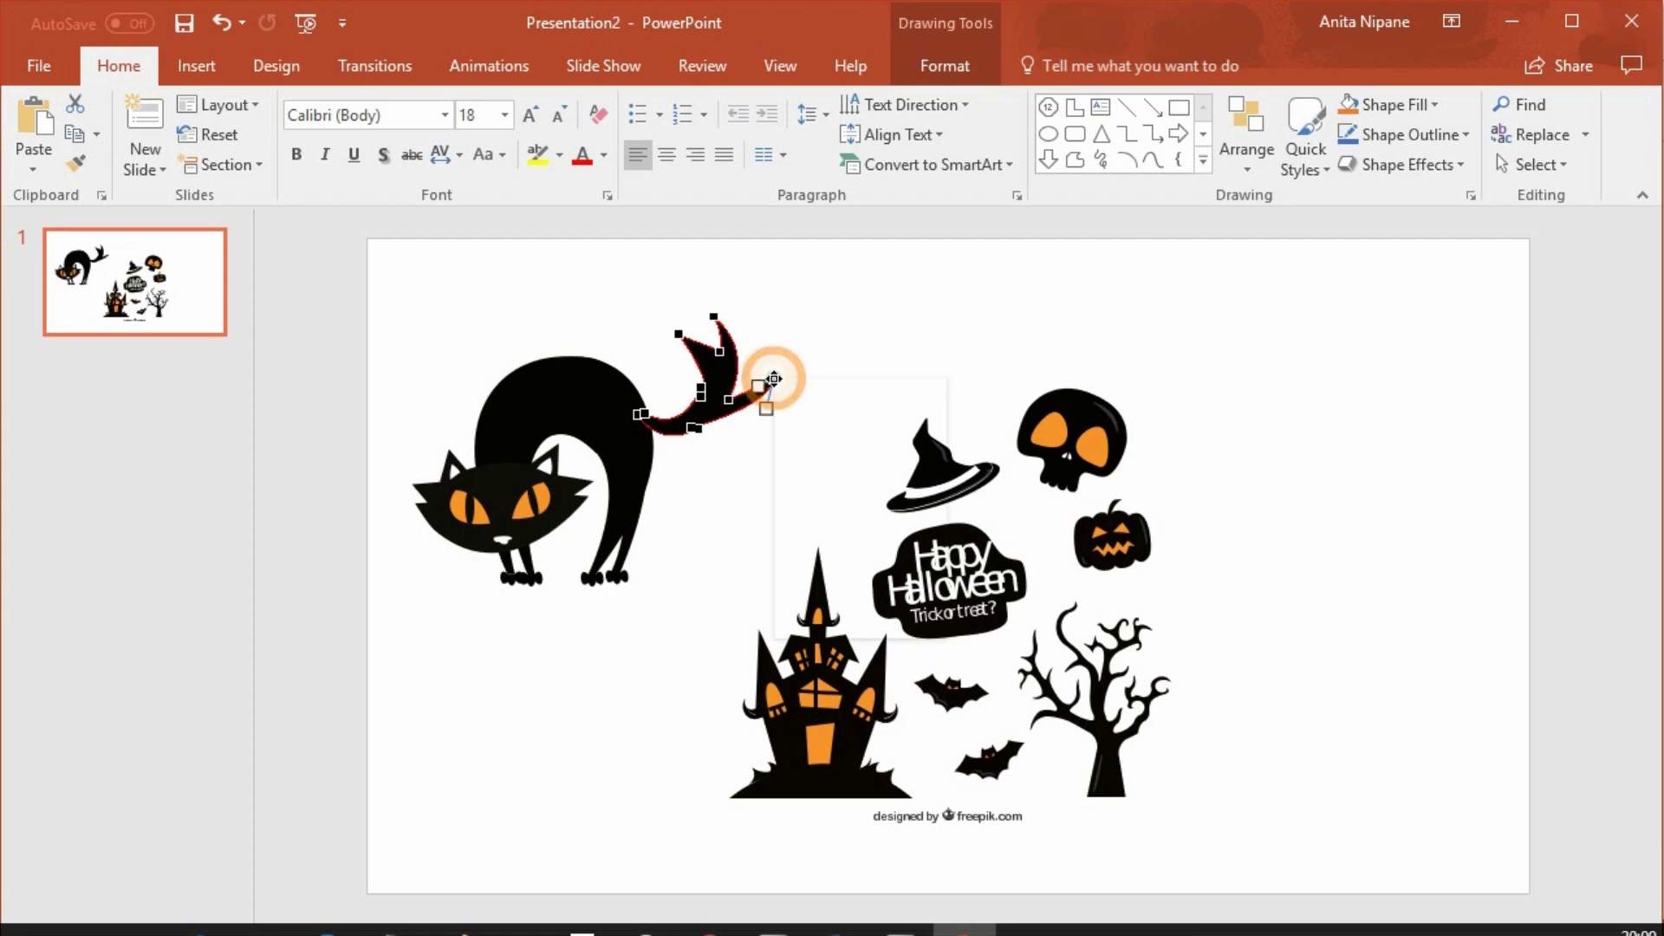
{"action": "left_click", "coordinate": [845, 427]}
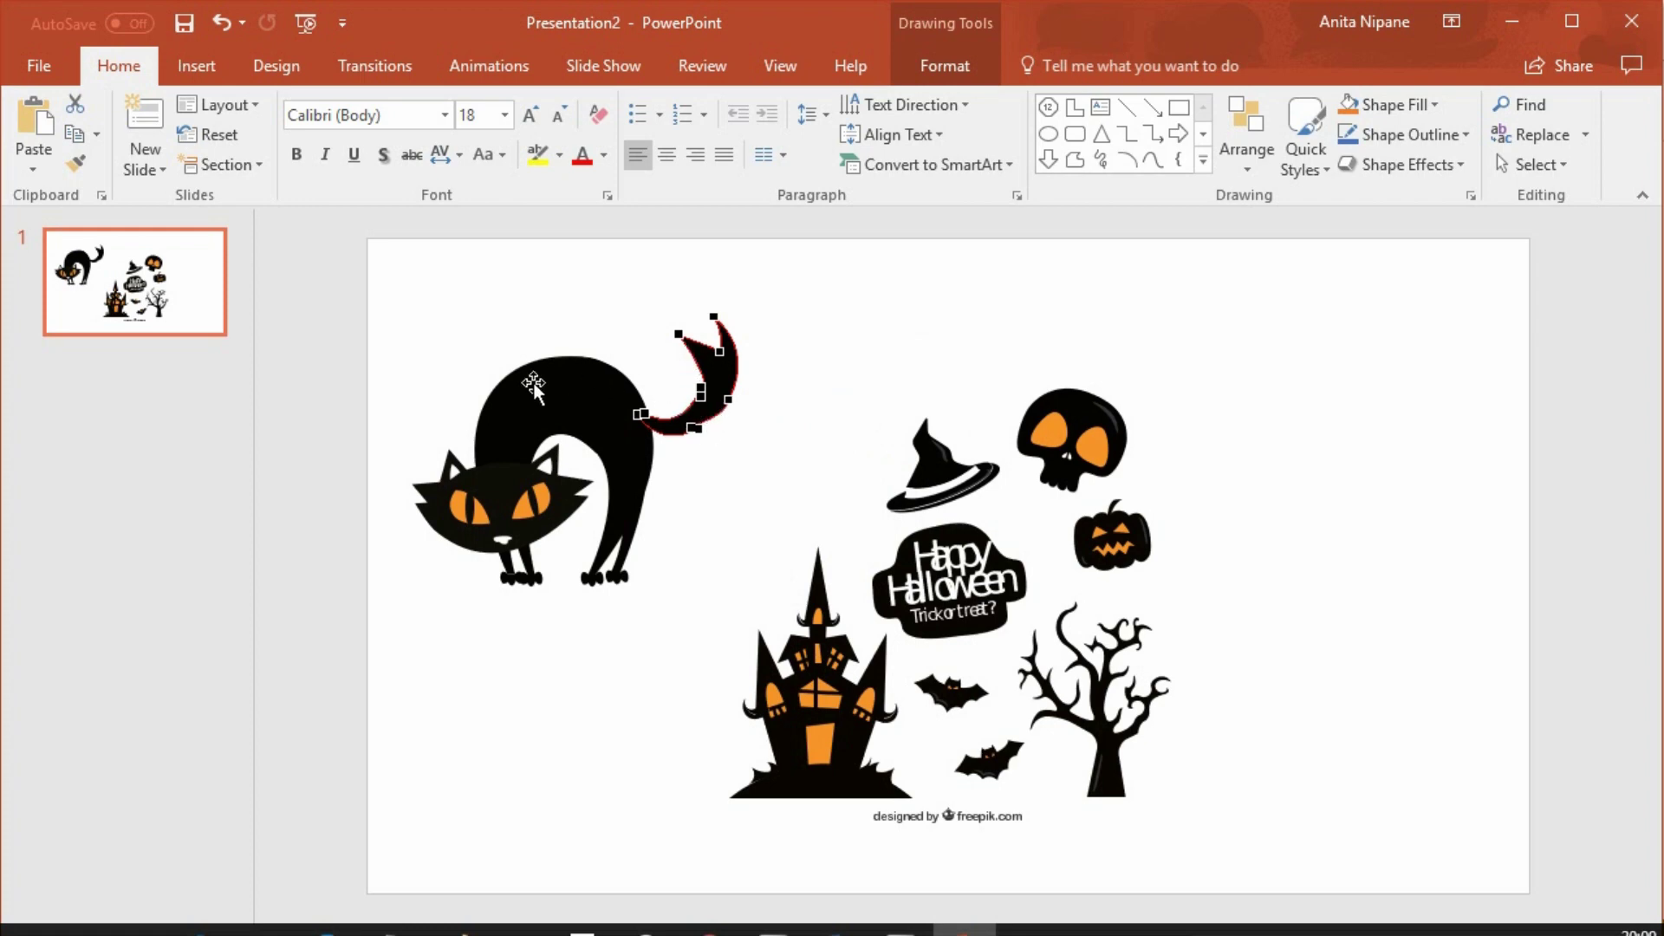
Undo the last tail edit and fill the cat's first eye green.
{"action": "key", "text": "ctrl+z"}
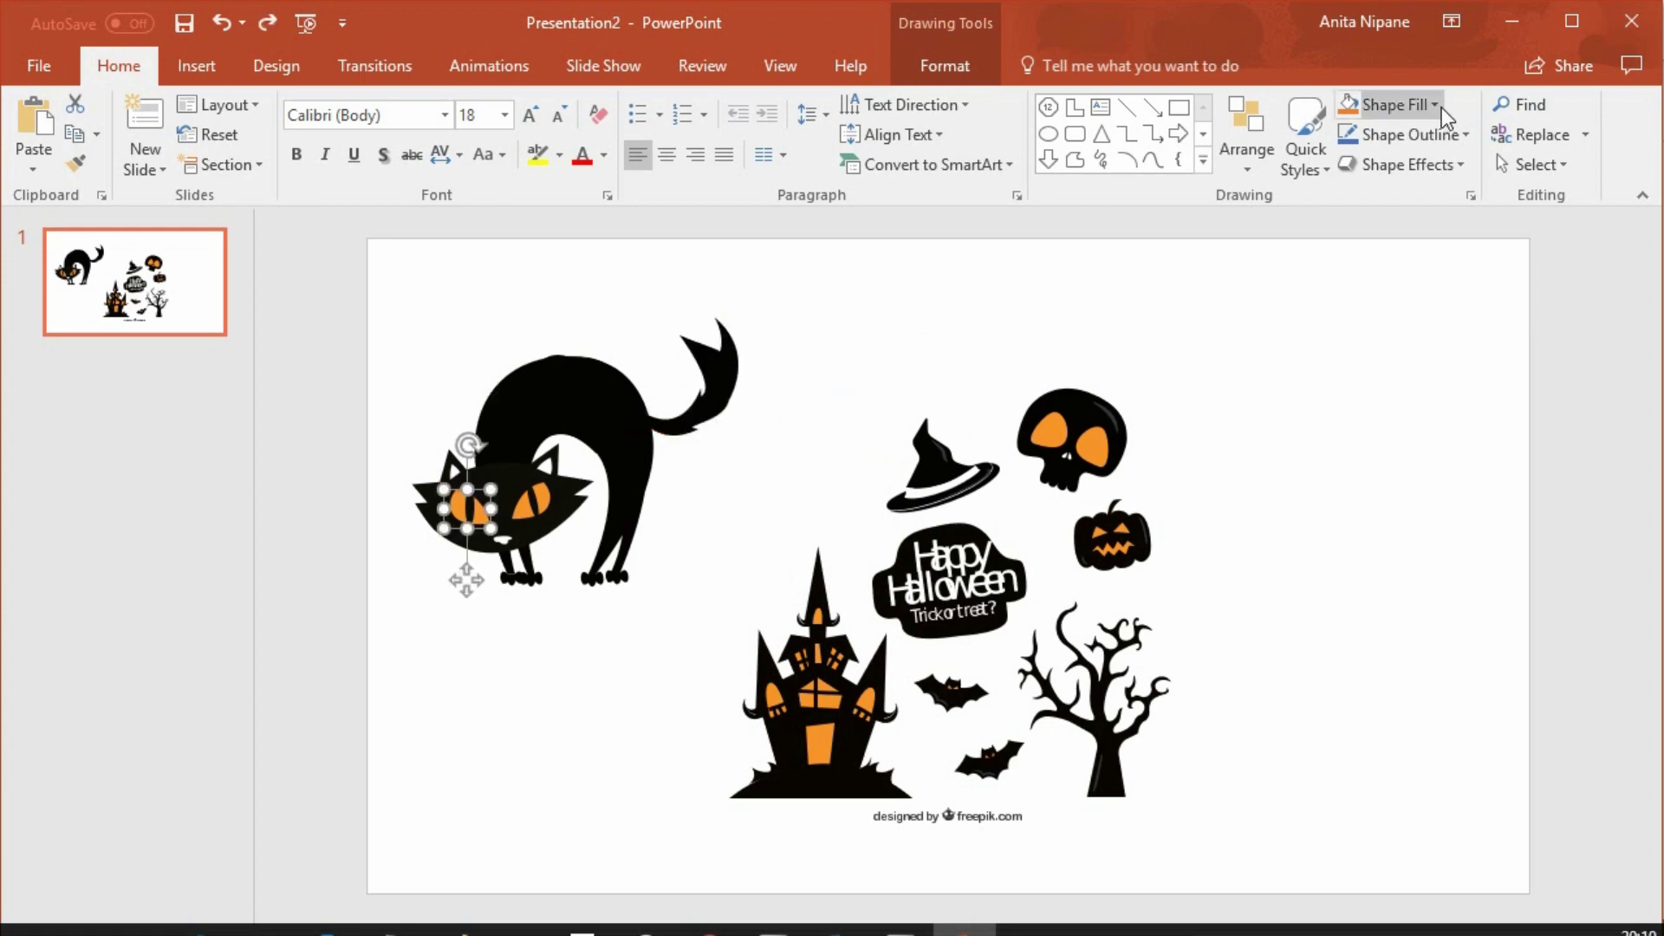
{"action": "left_click", "coordinate": [1434, 105]}
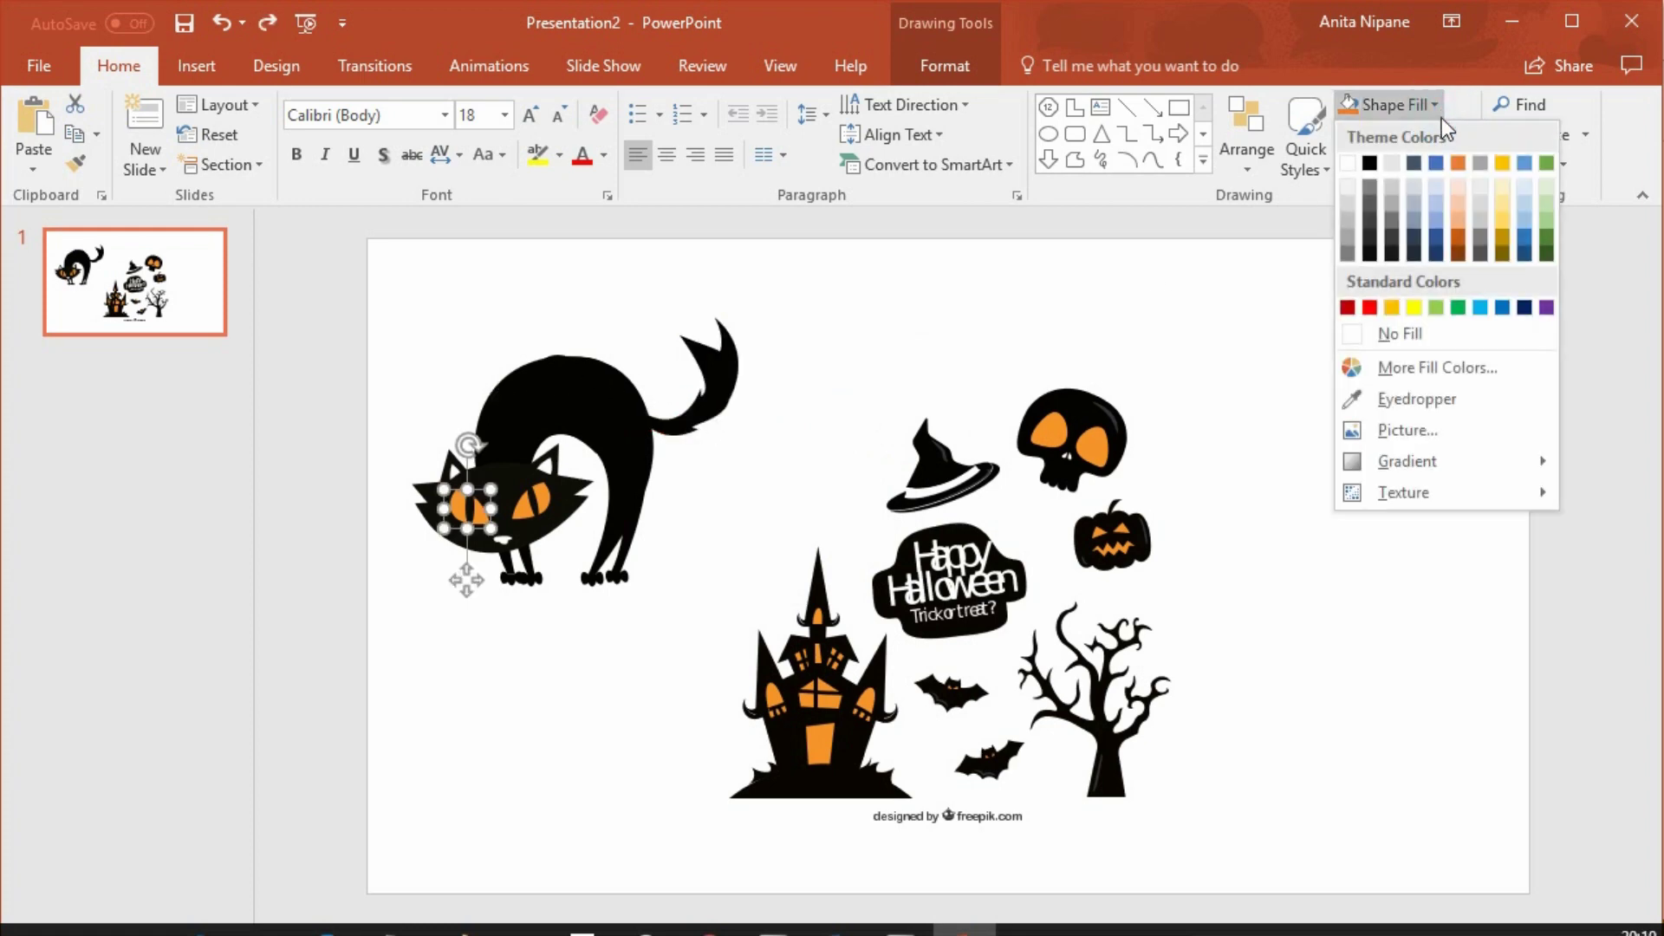
{"action": "left_click", "coordinate": [1546, 163]}
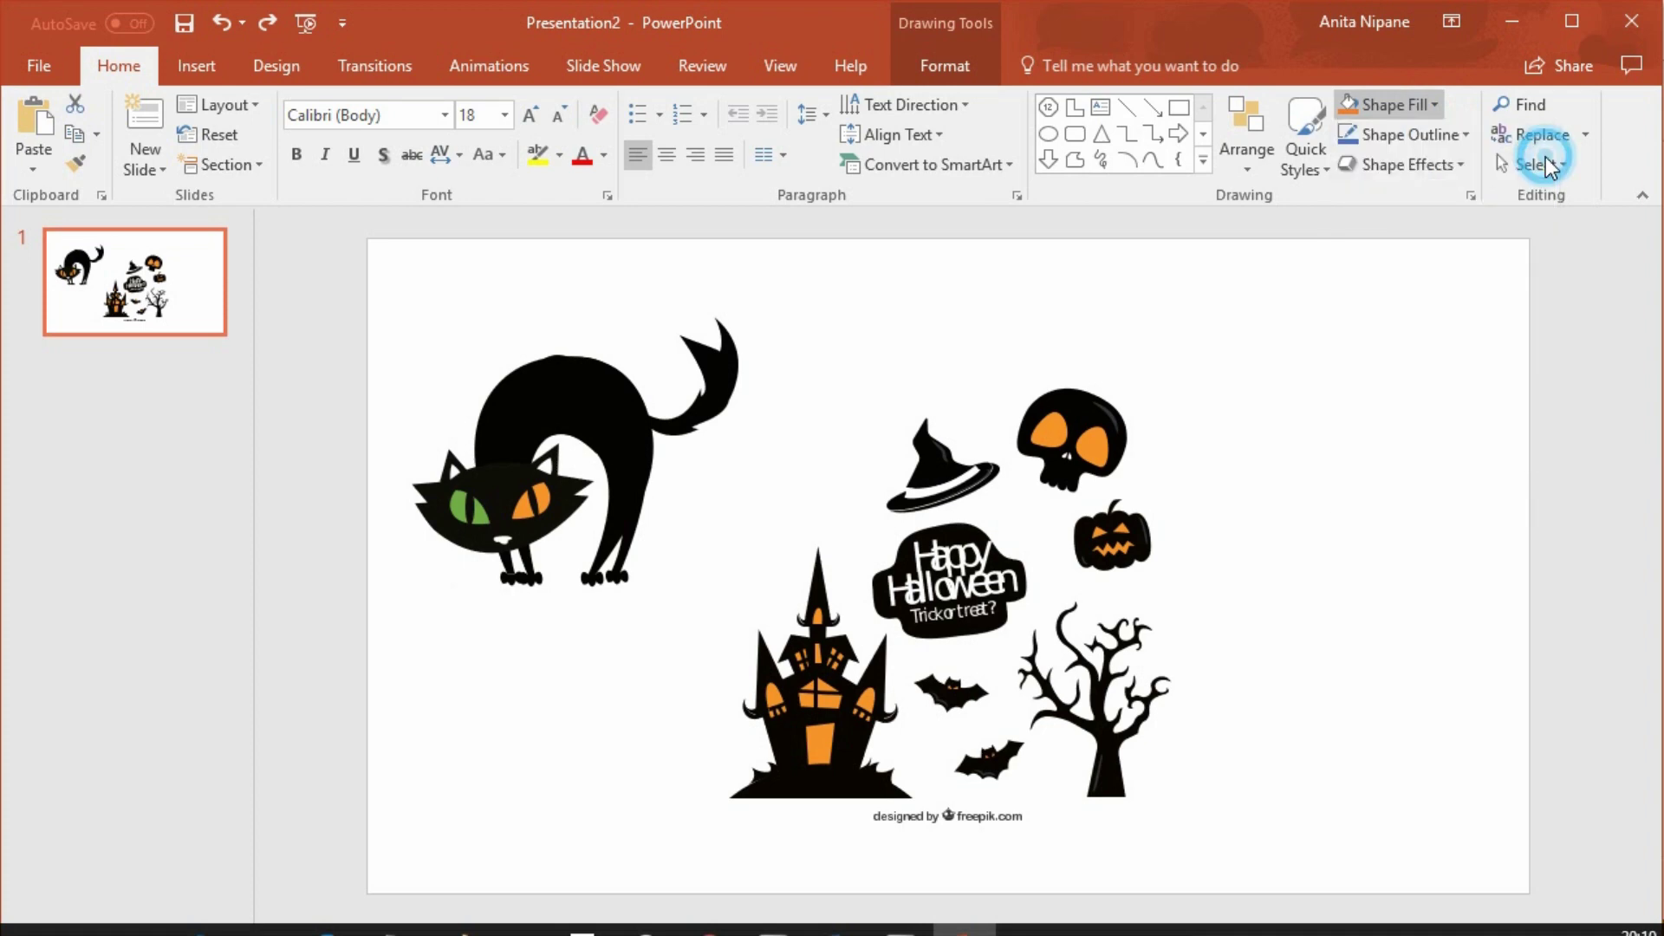
Fill the cat's other eye green as well.
{"action": "left_click", "coordinate": [539, 501]}
{"action": "left_click", "coordinate": [1357, 102]}
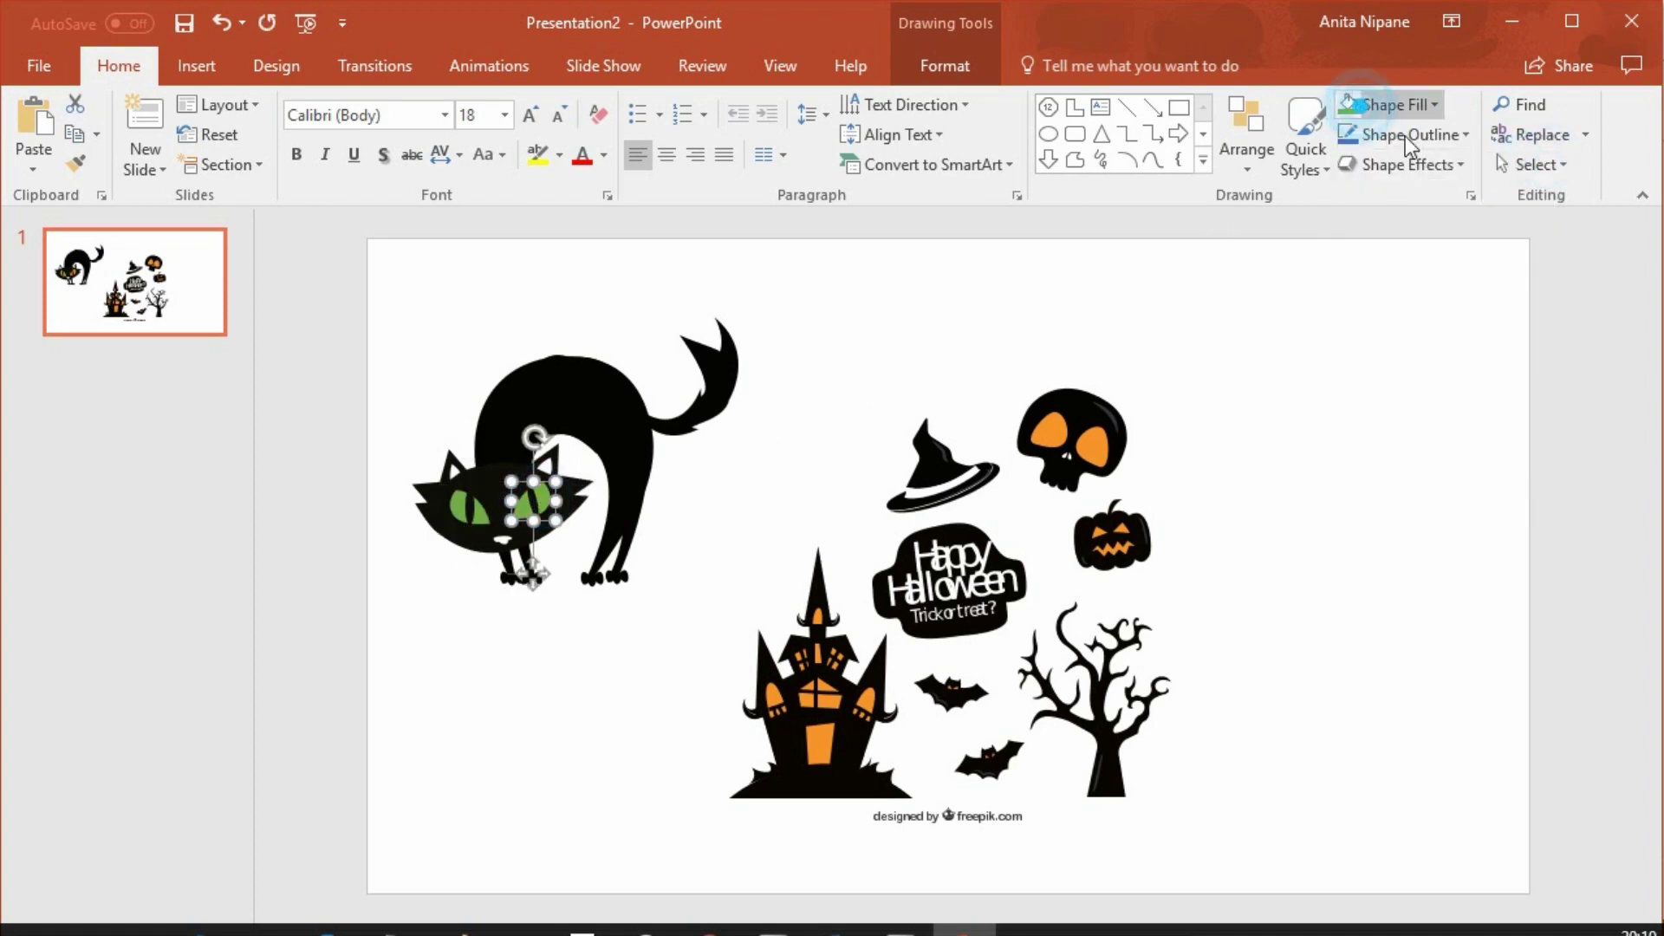
{"action": "left_click", "coordinate": [1434, 105]}
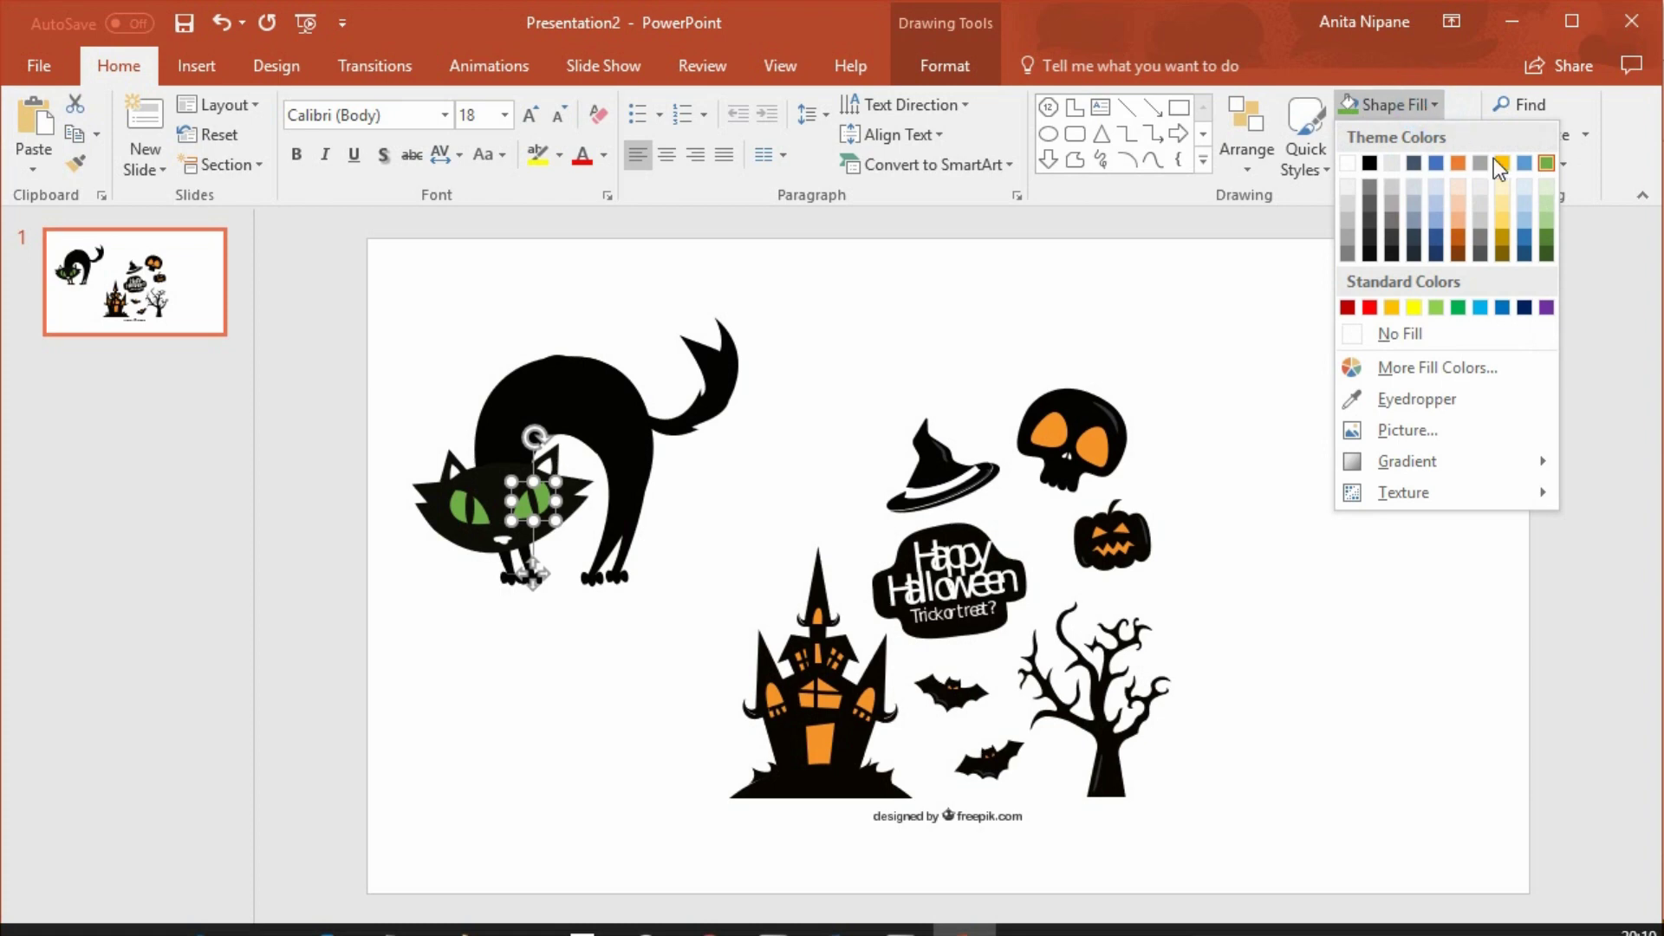
{"action": "left_click", "coordinate": [1546, 162]}
{"action": "left_click", "coordinate": [1103, 323]}
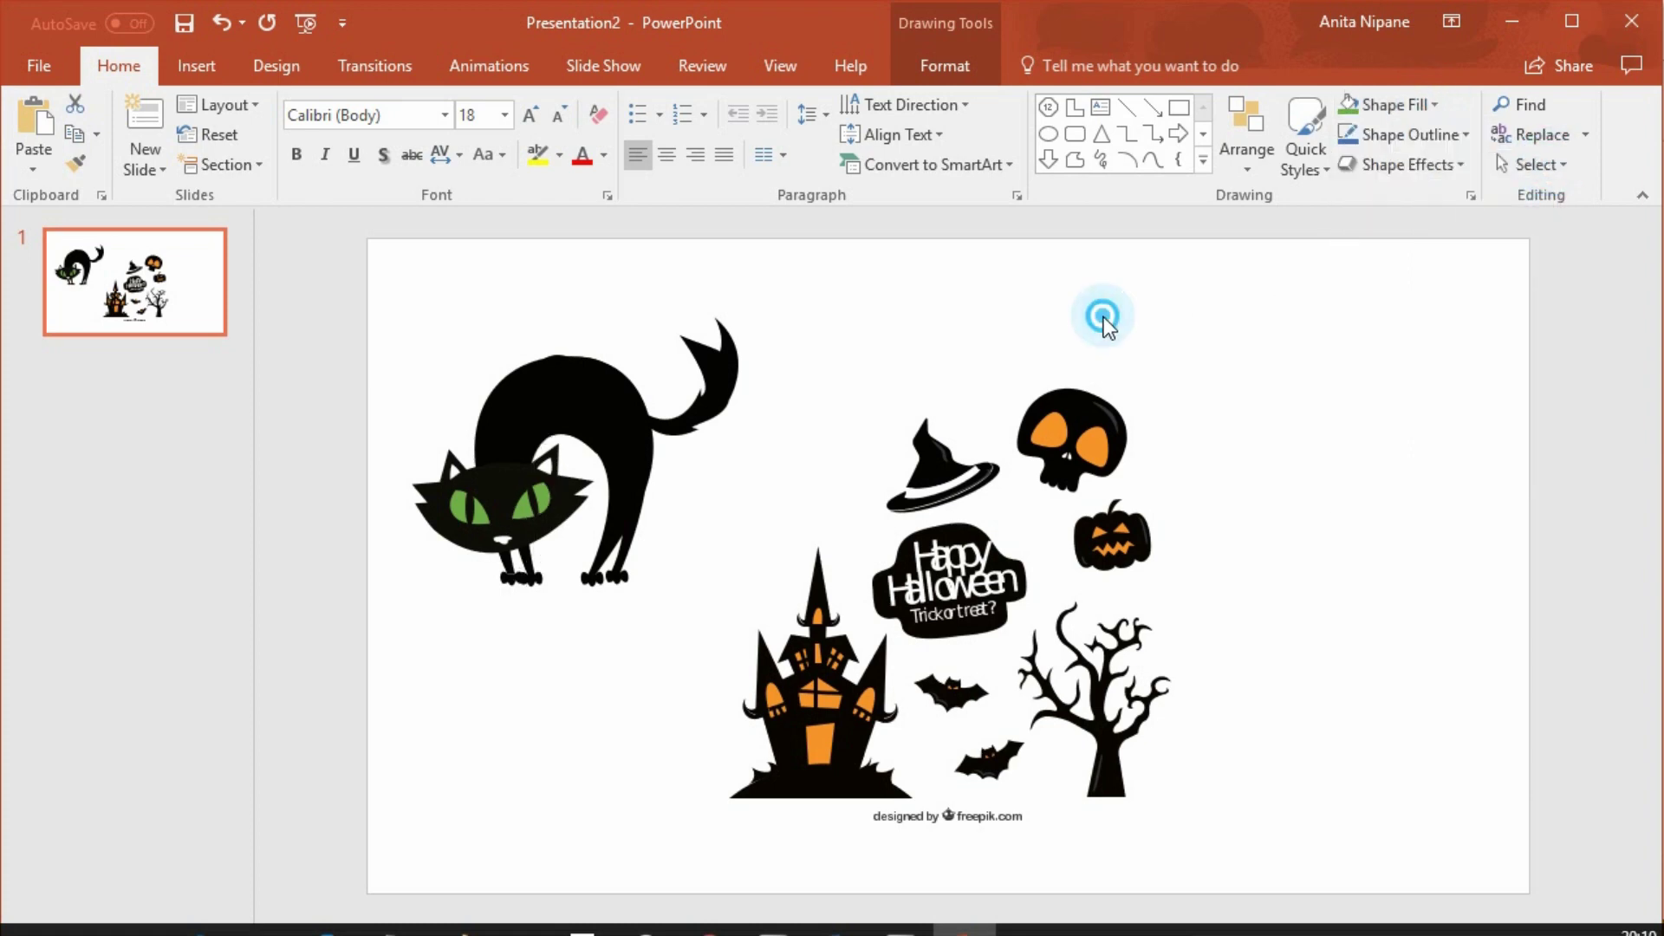
{"action": "key", "text": "Tab"}
Deselect the cat's face, leaving the curled-tail, green-eyed cat in view.
{"action": "left_click", "coordinate": [604, 327]}
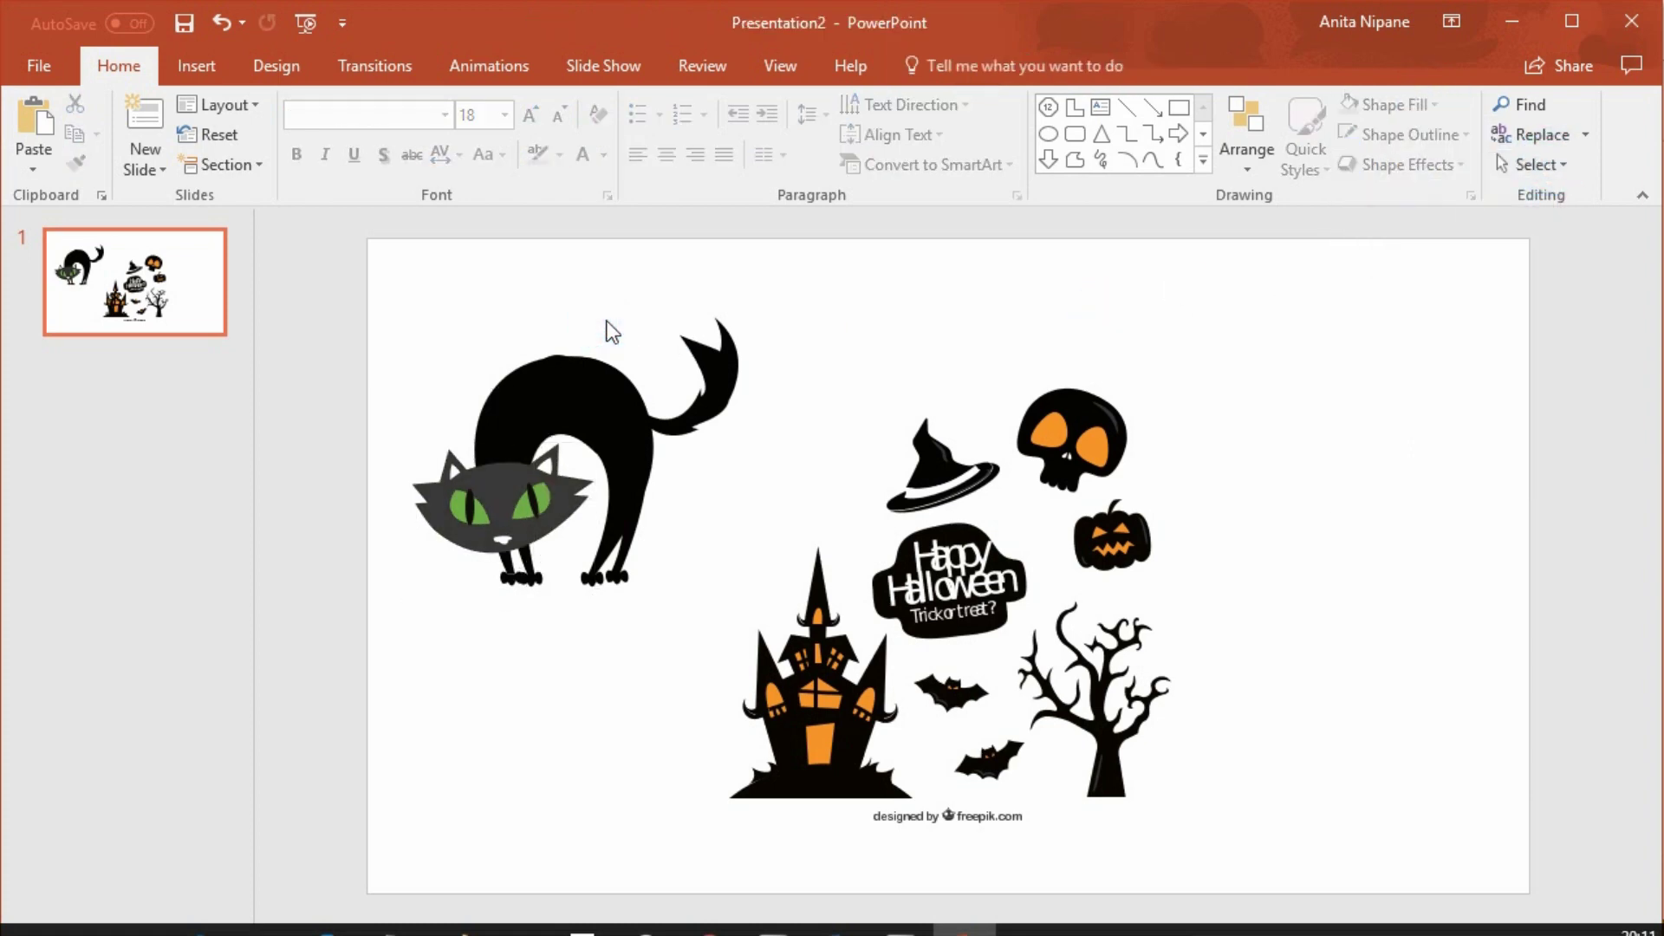